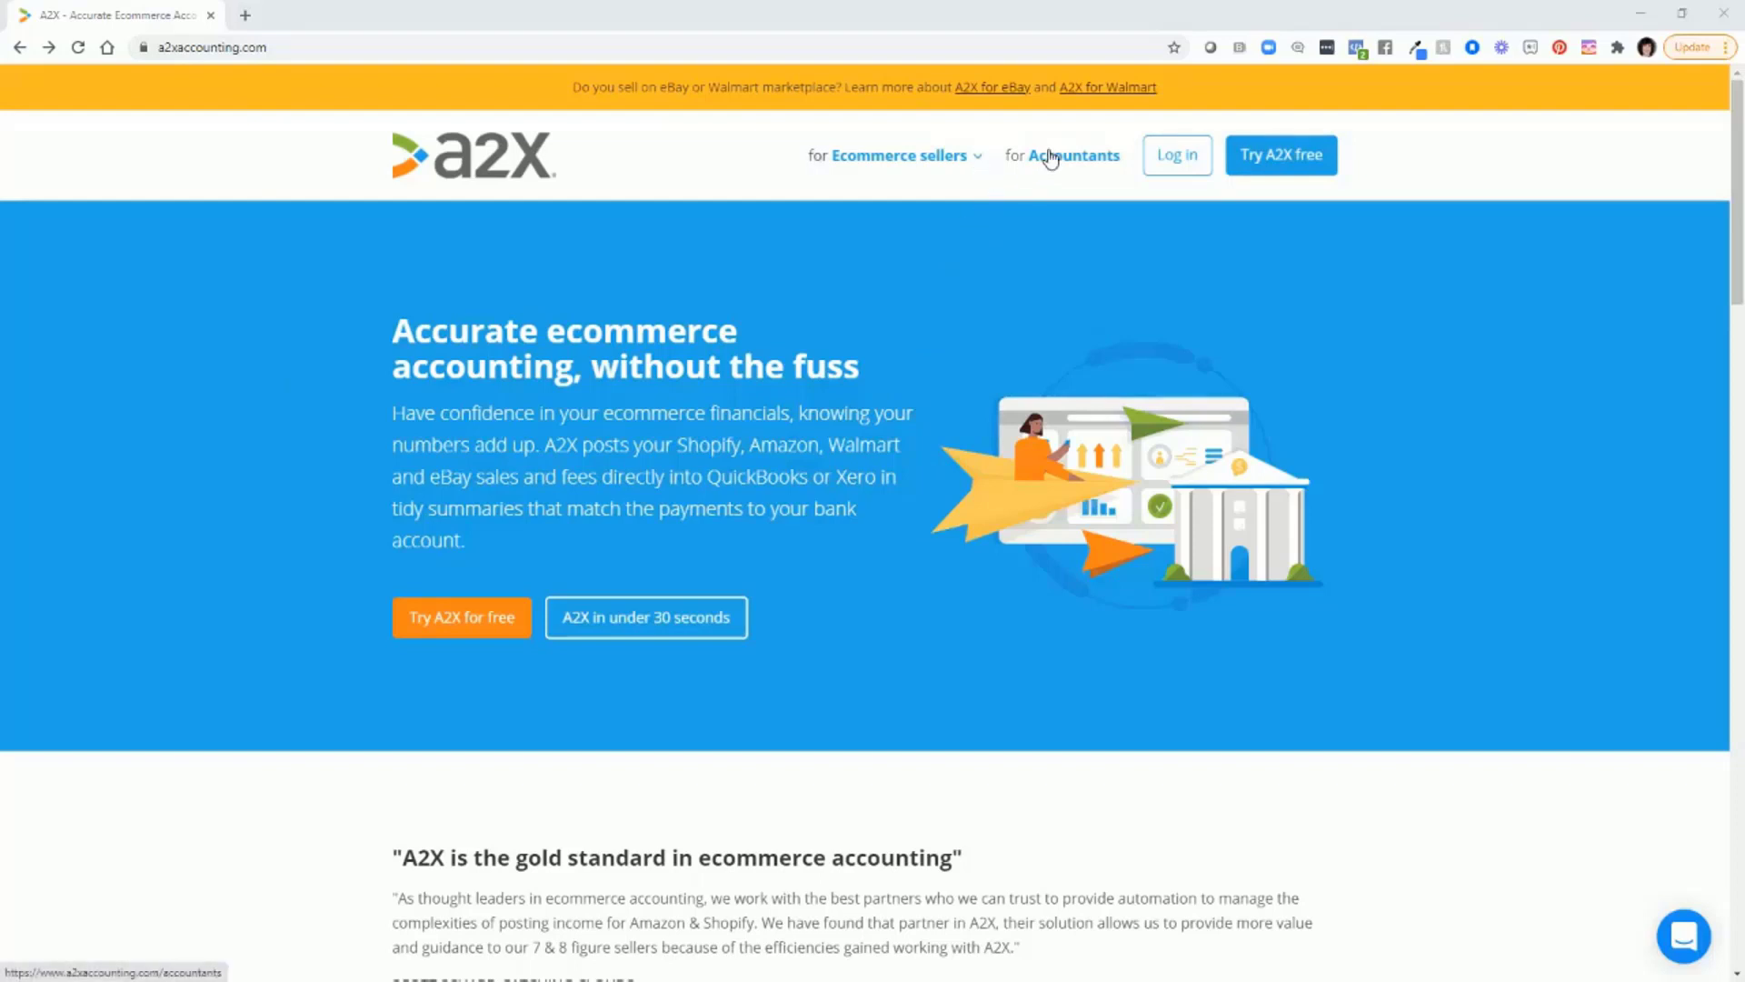
Show A2X's ecommerce seller products: Shopify, Amazon, Walmart and eBay.
left_click(980, 165)
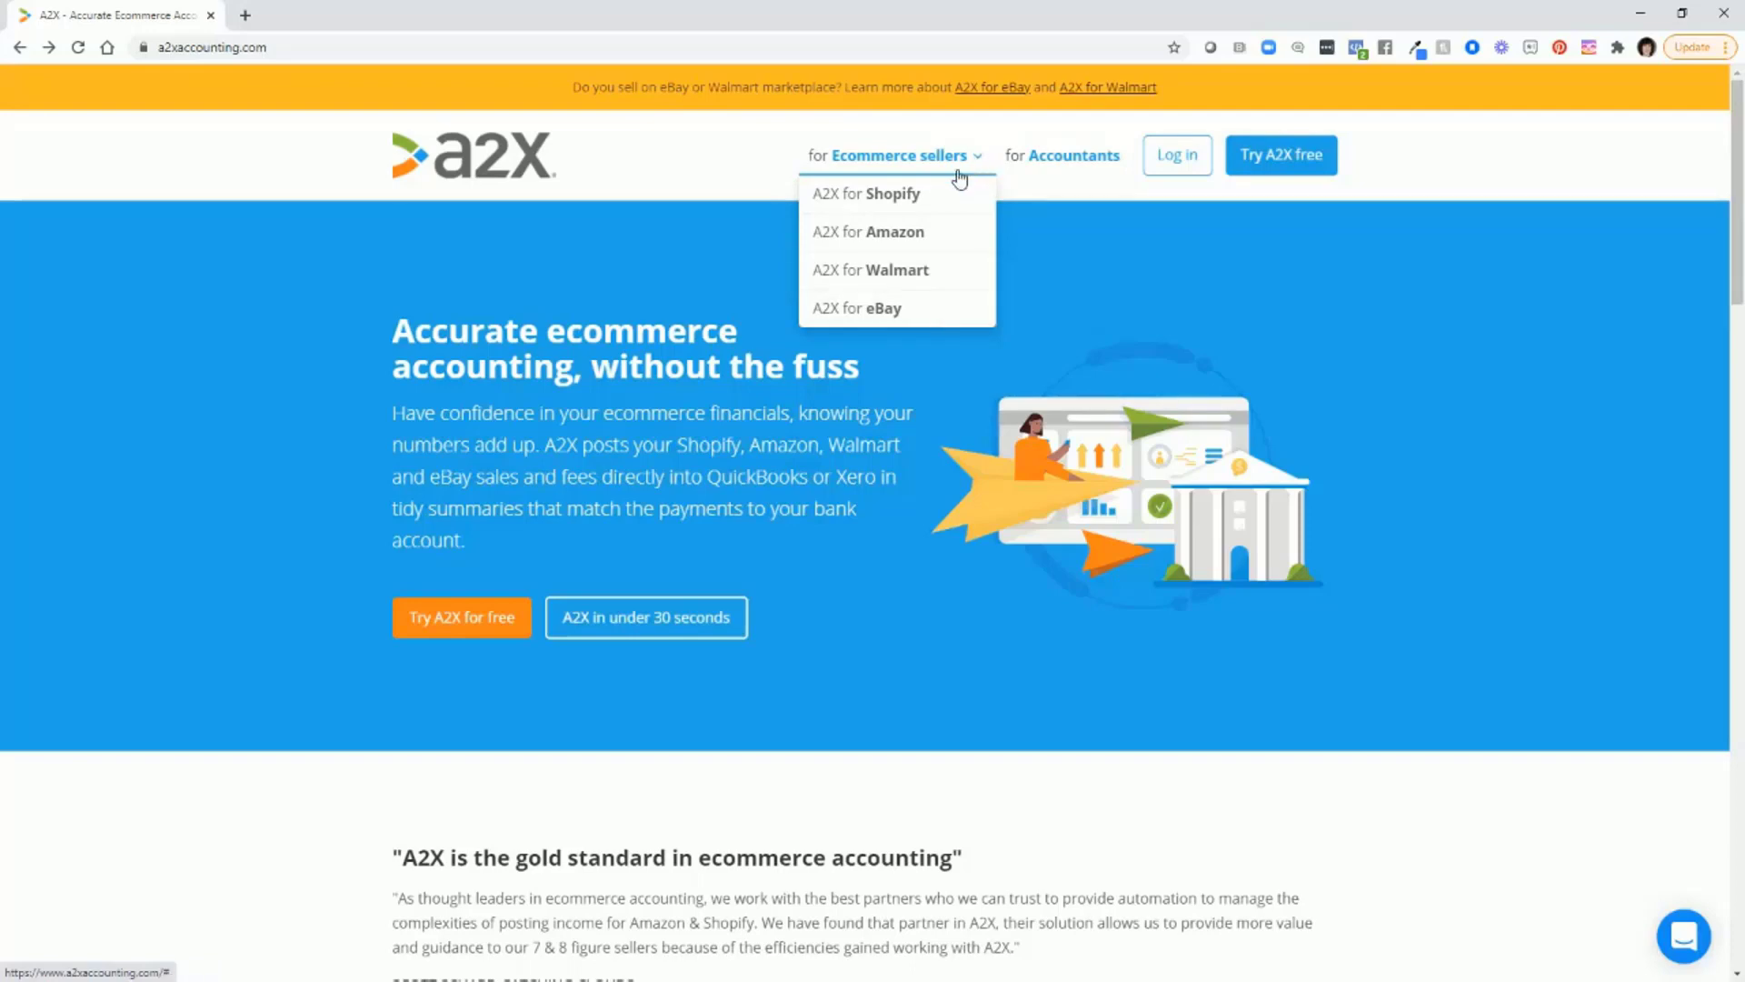
Go to A2X for Shopify pricing and view the Mini $19, Basic $39, Professional $69 and Advanced $99 plans.
left_click(948, 195)
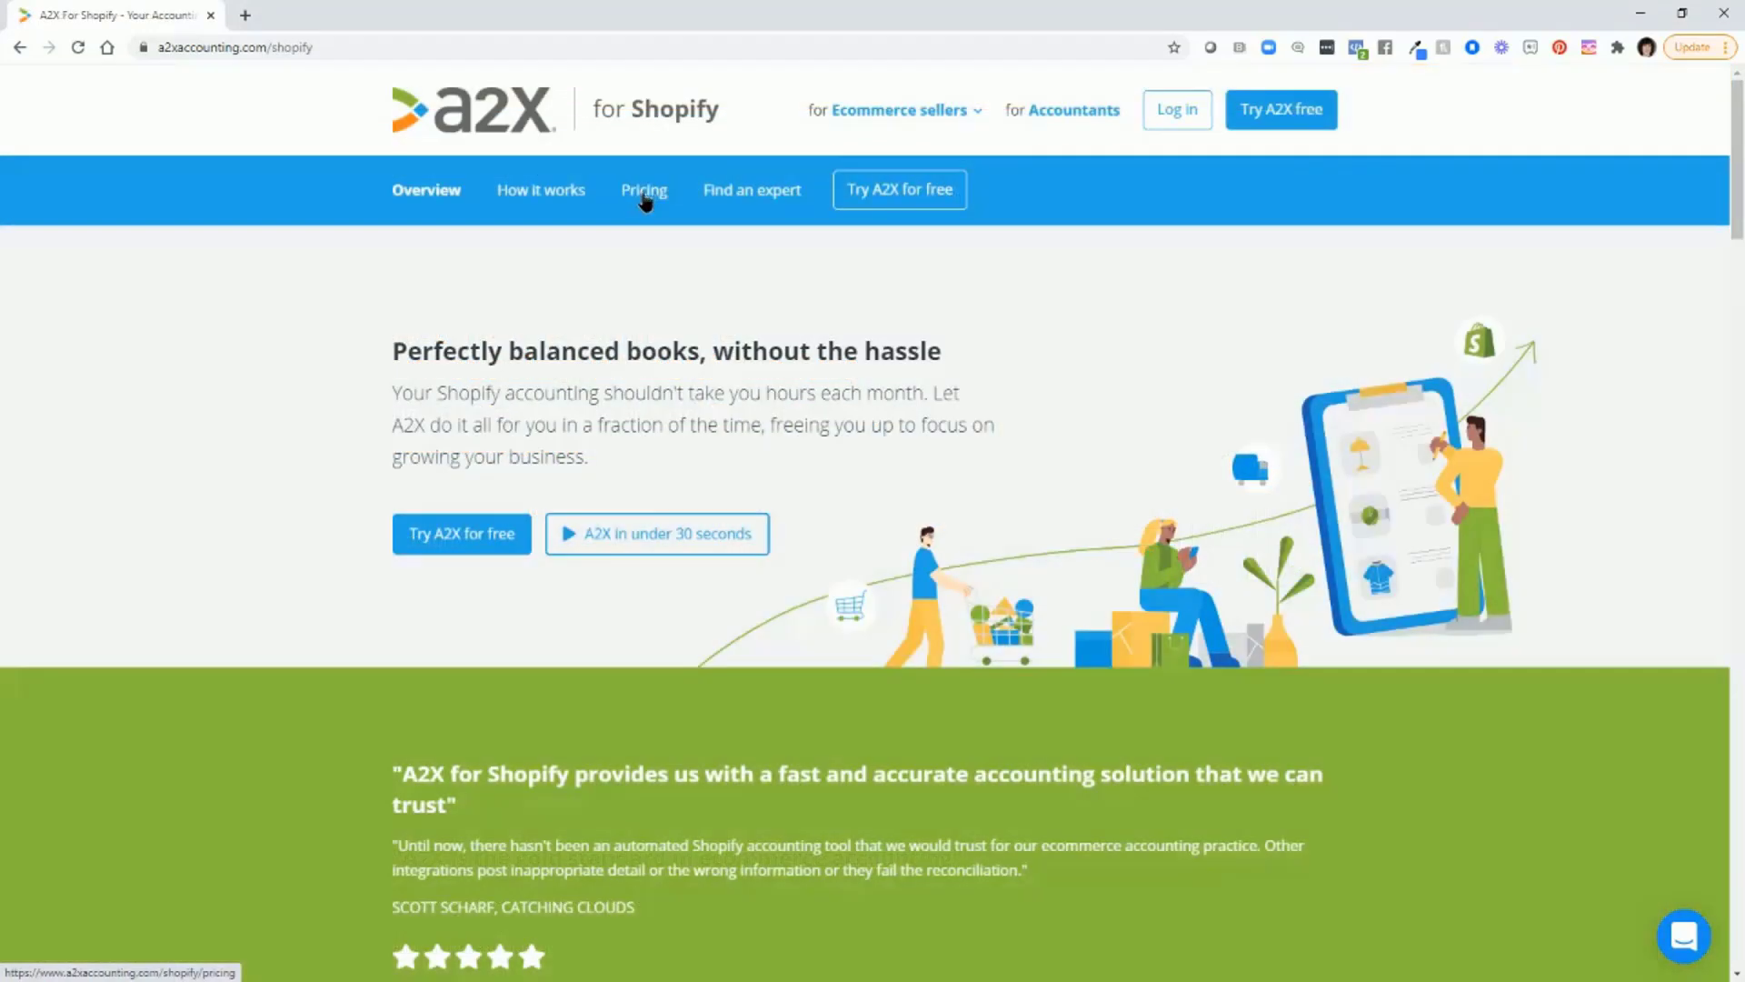
left_click(645, 196)
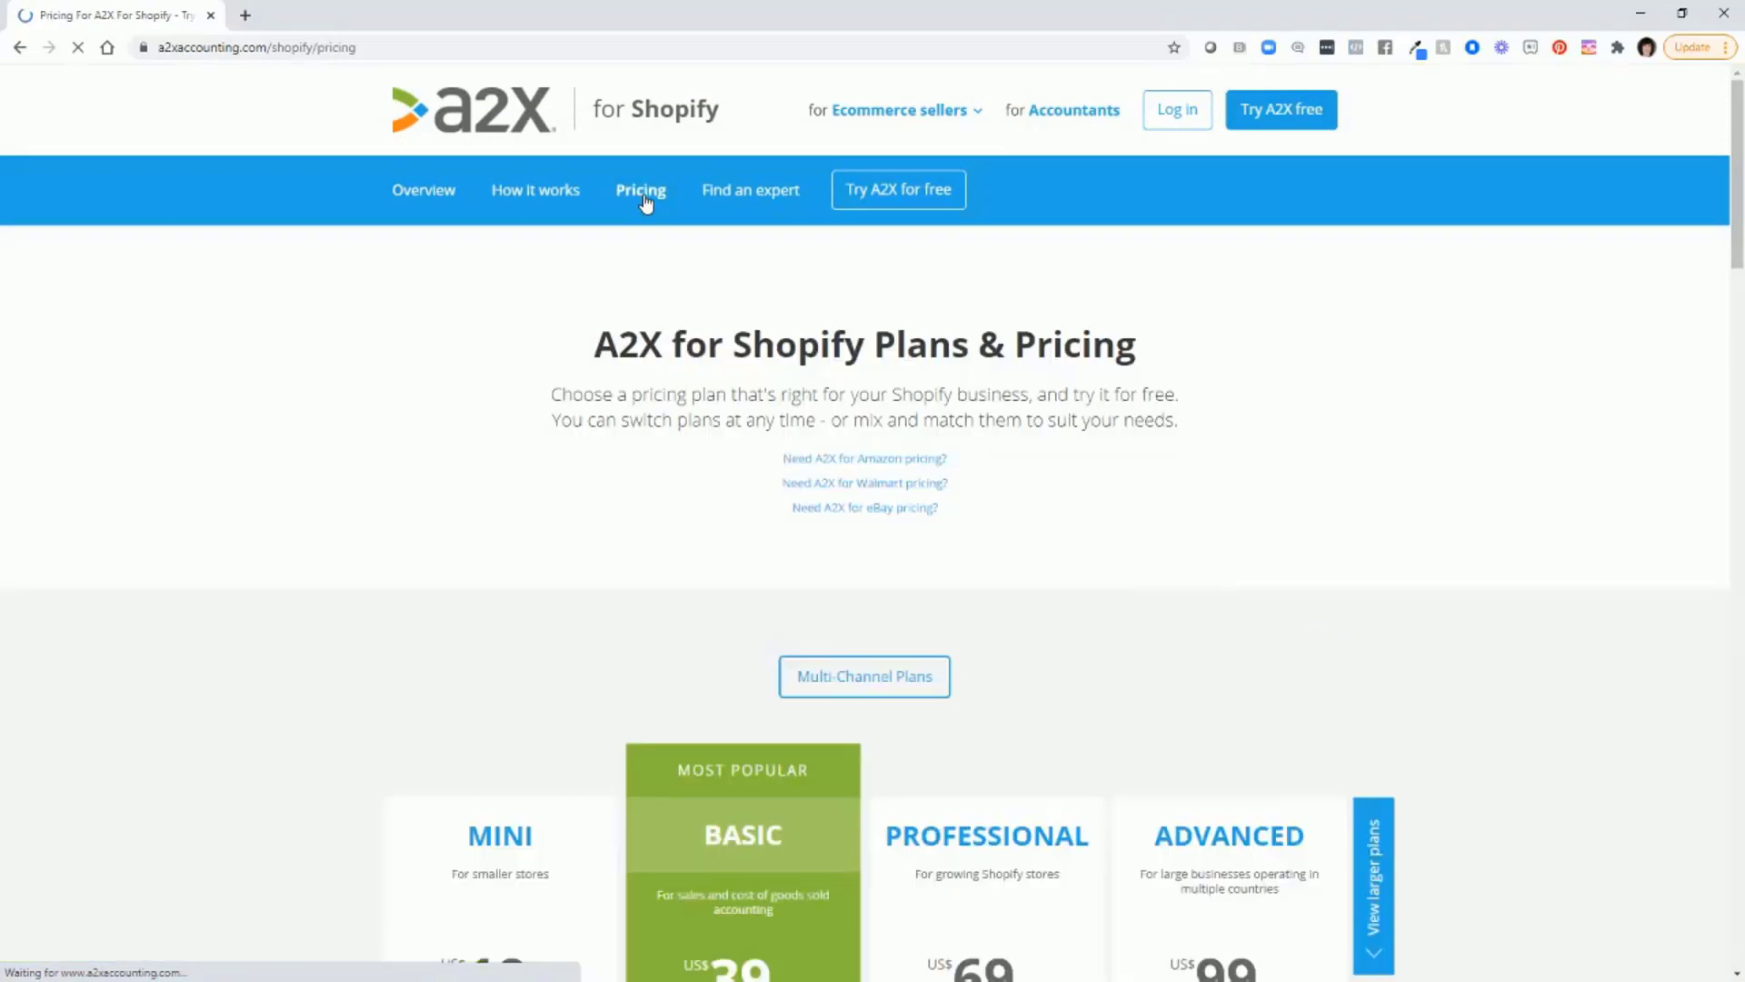
scroll(245, 607, "down", 4)
scroll(247, 607, "down", 2)
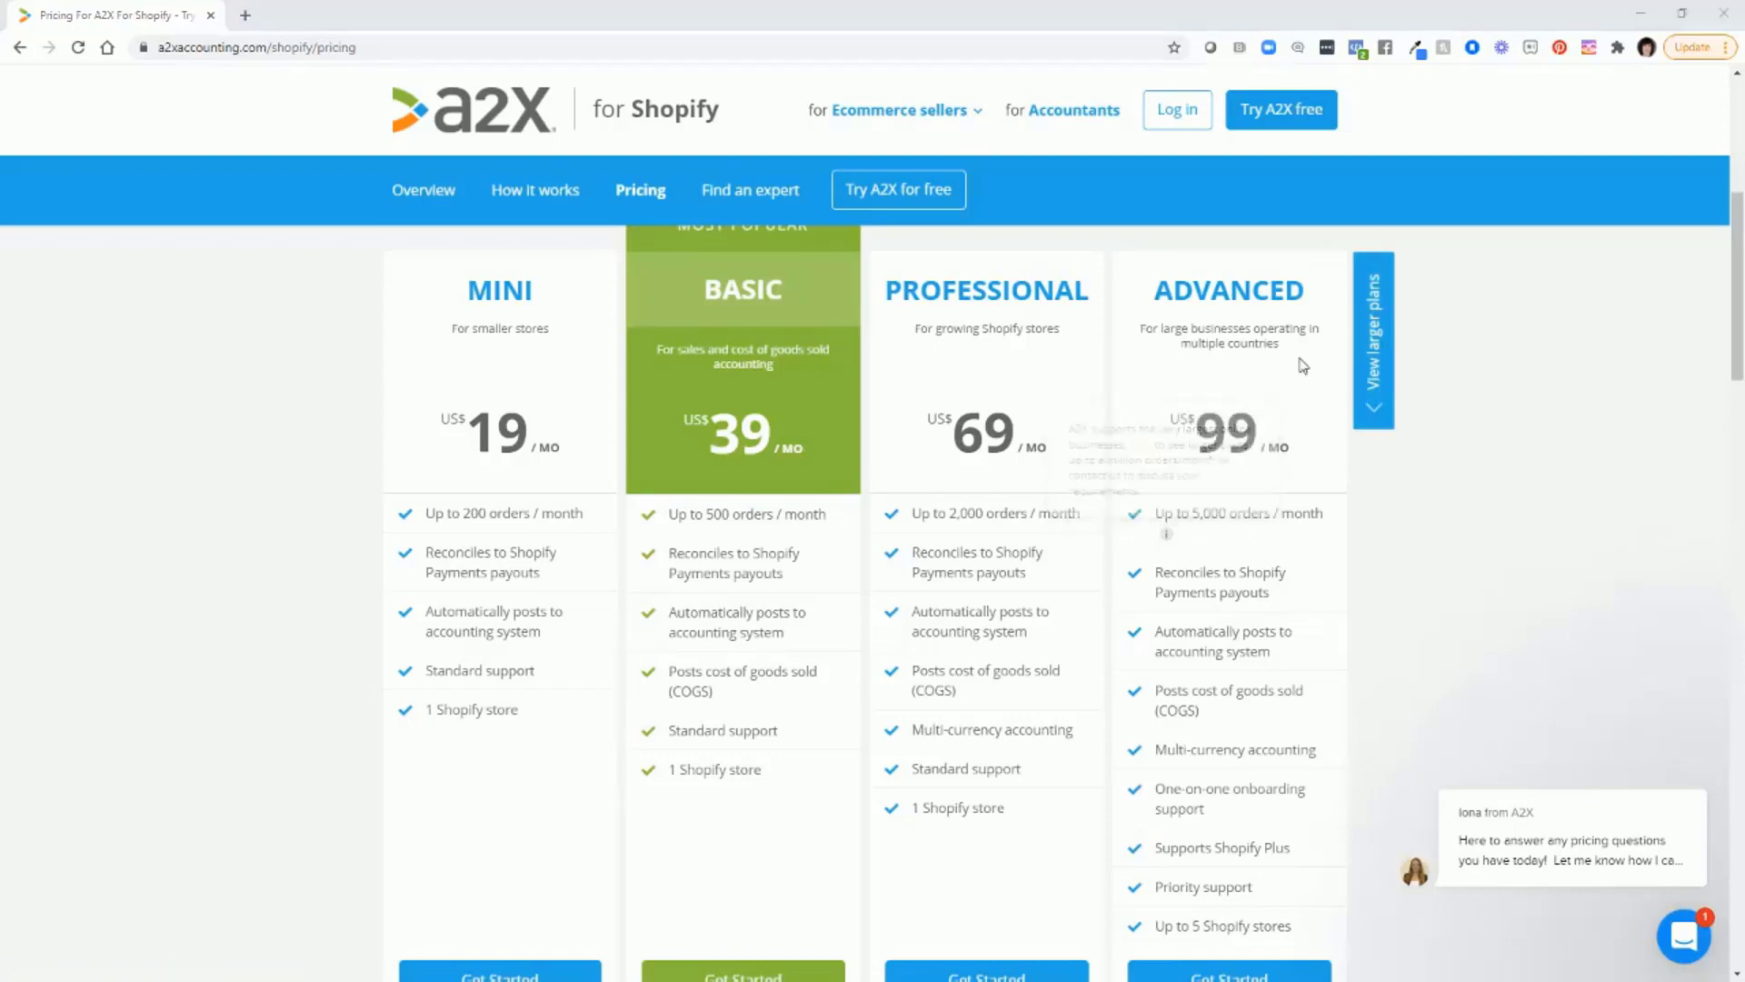
Start the free A2X for Shopify trial from the Try A2X free popup.
left_click(1289, 121)
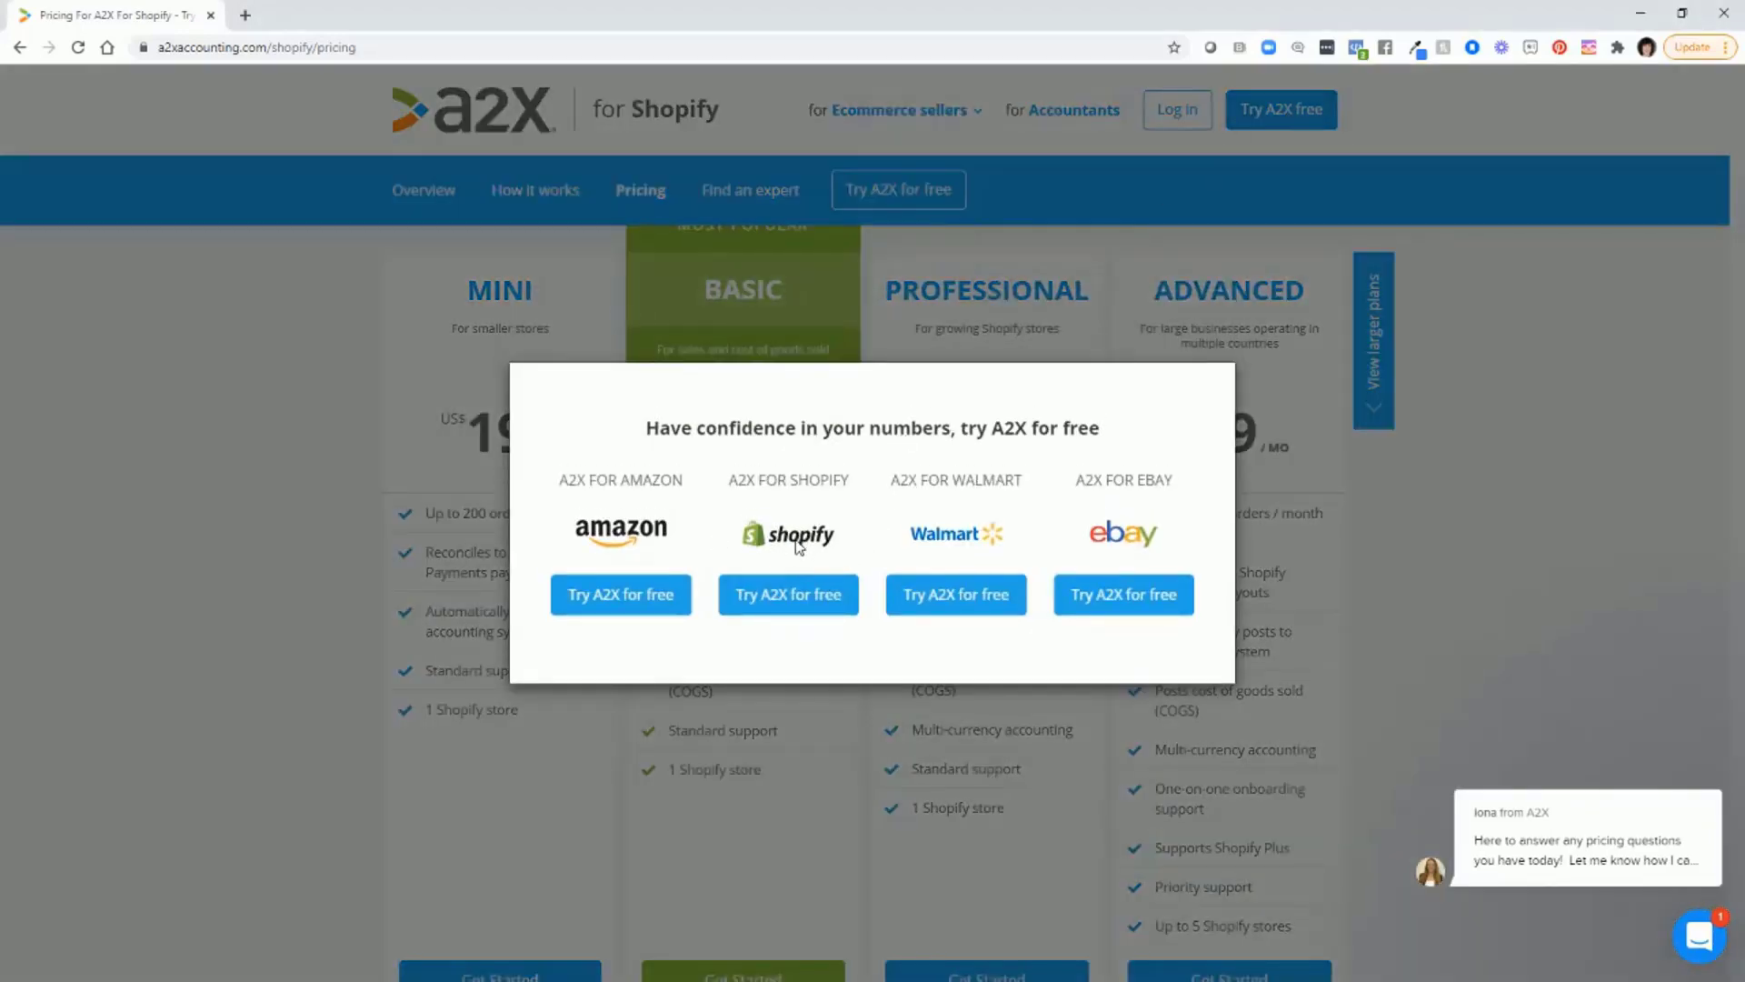
left_click(773, 605)
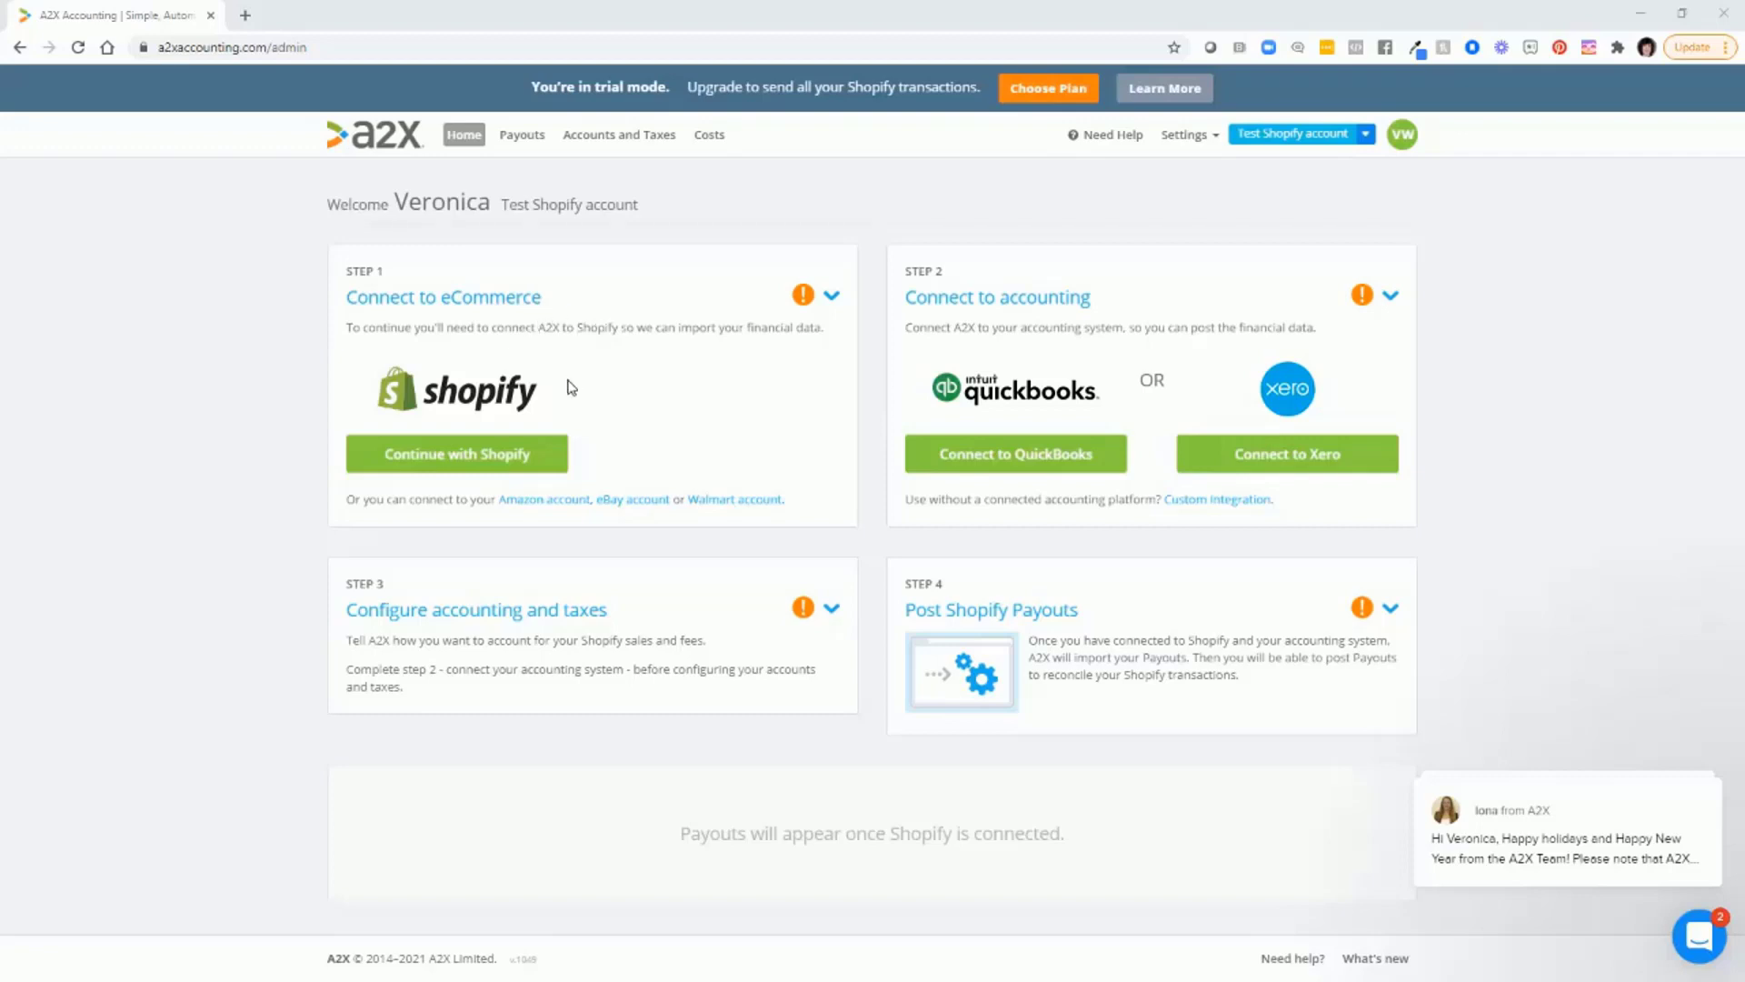
left_click(471, 469)
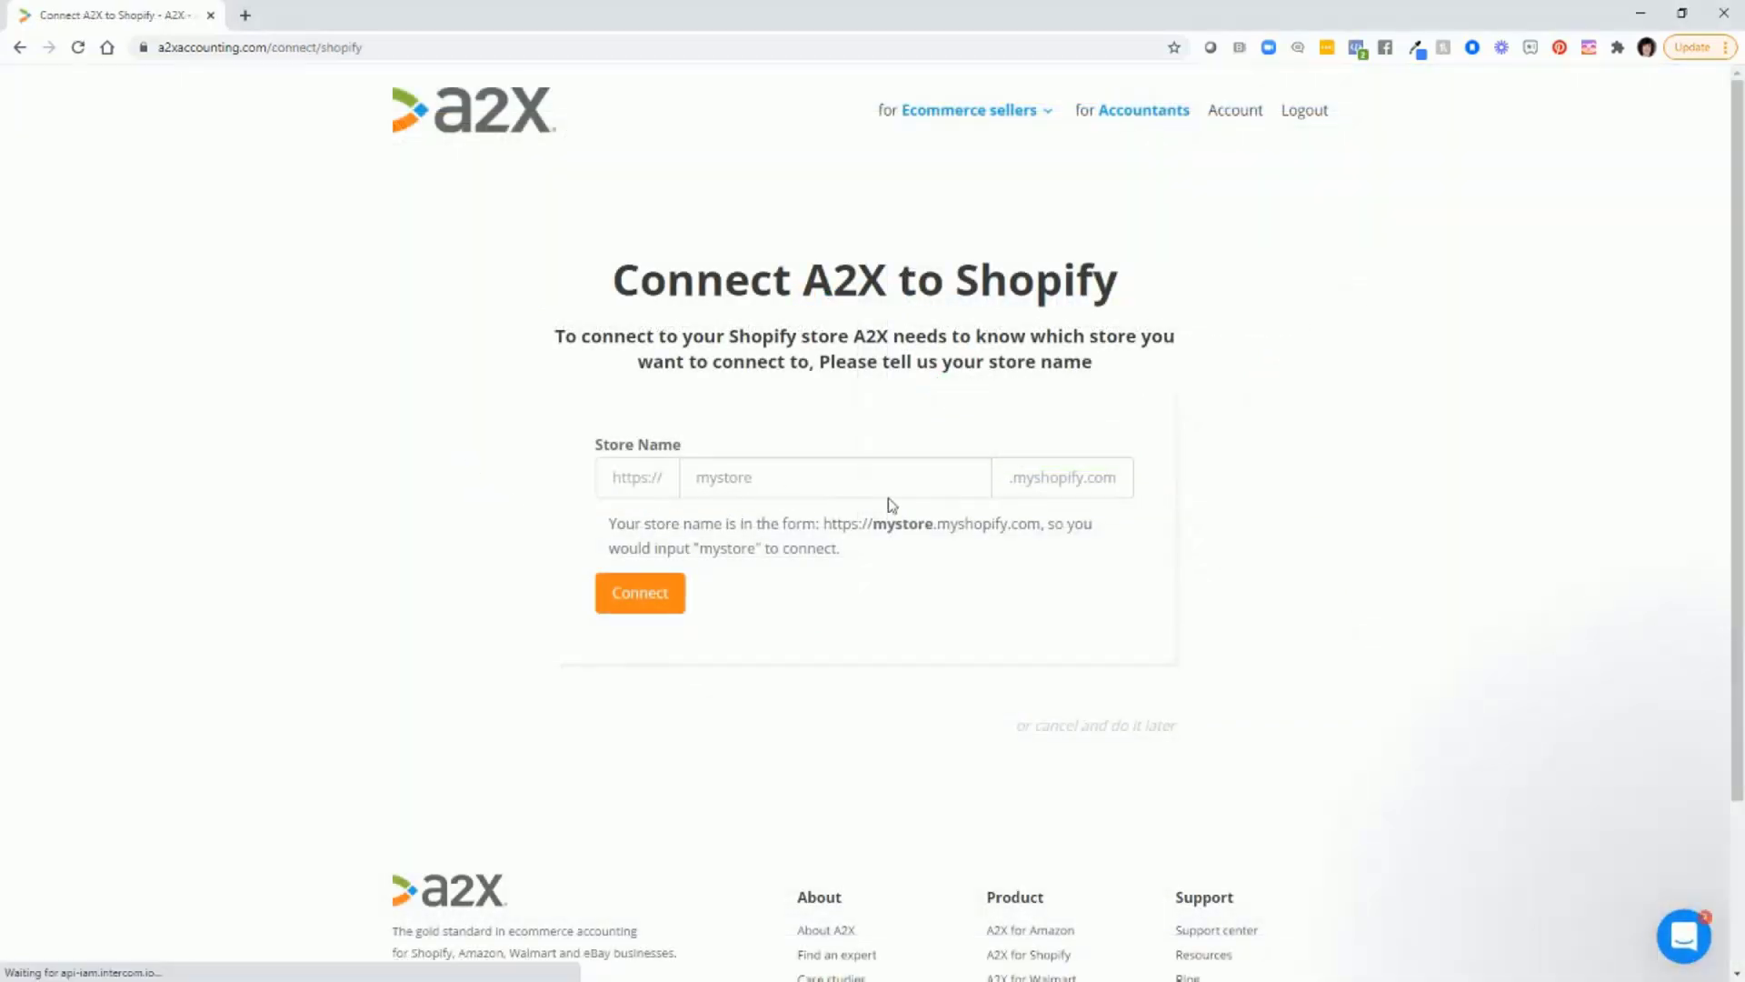
left_click(639, 593)
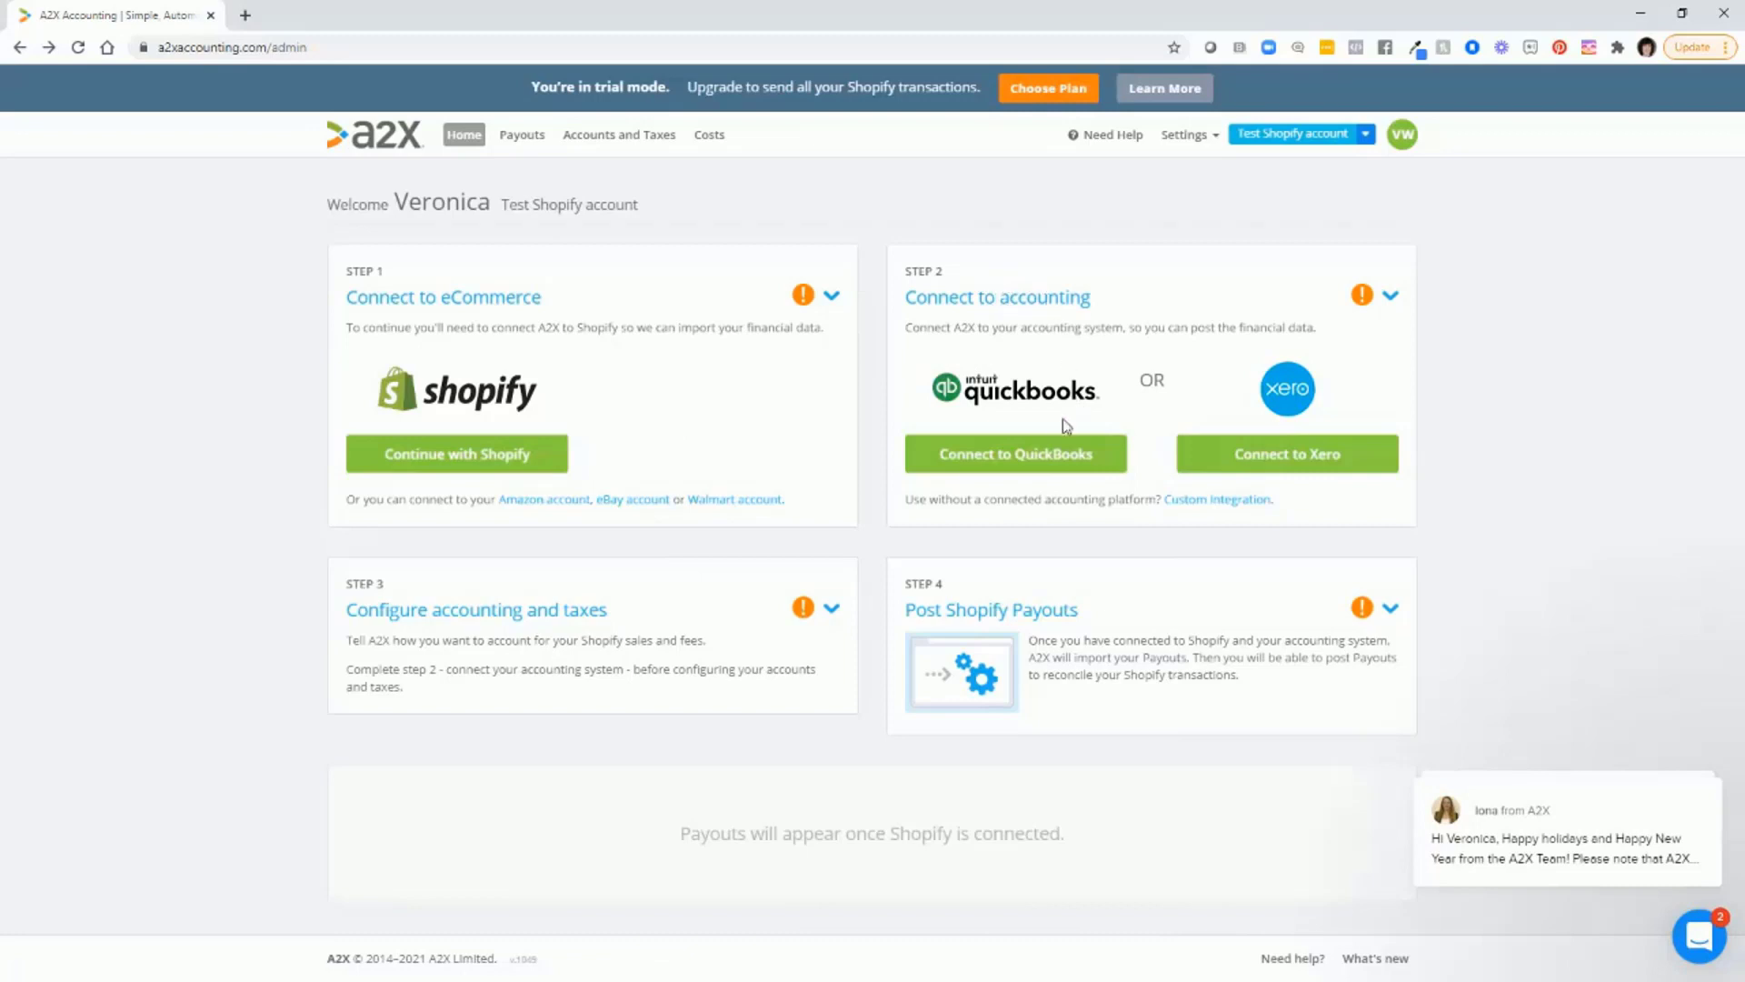
left_click(1016, 462)
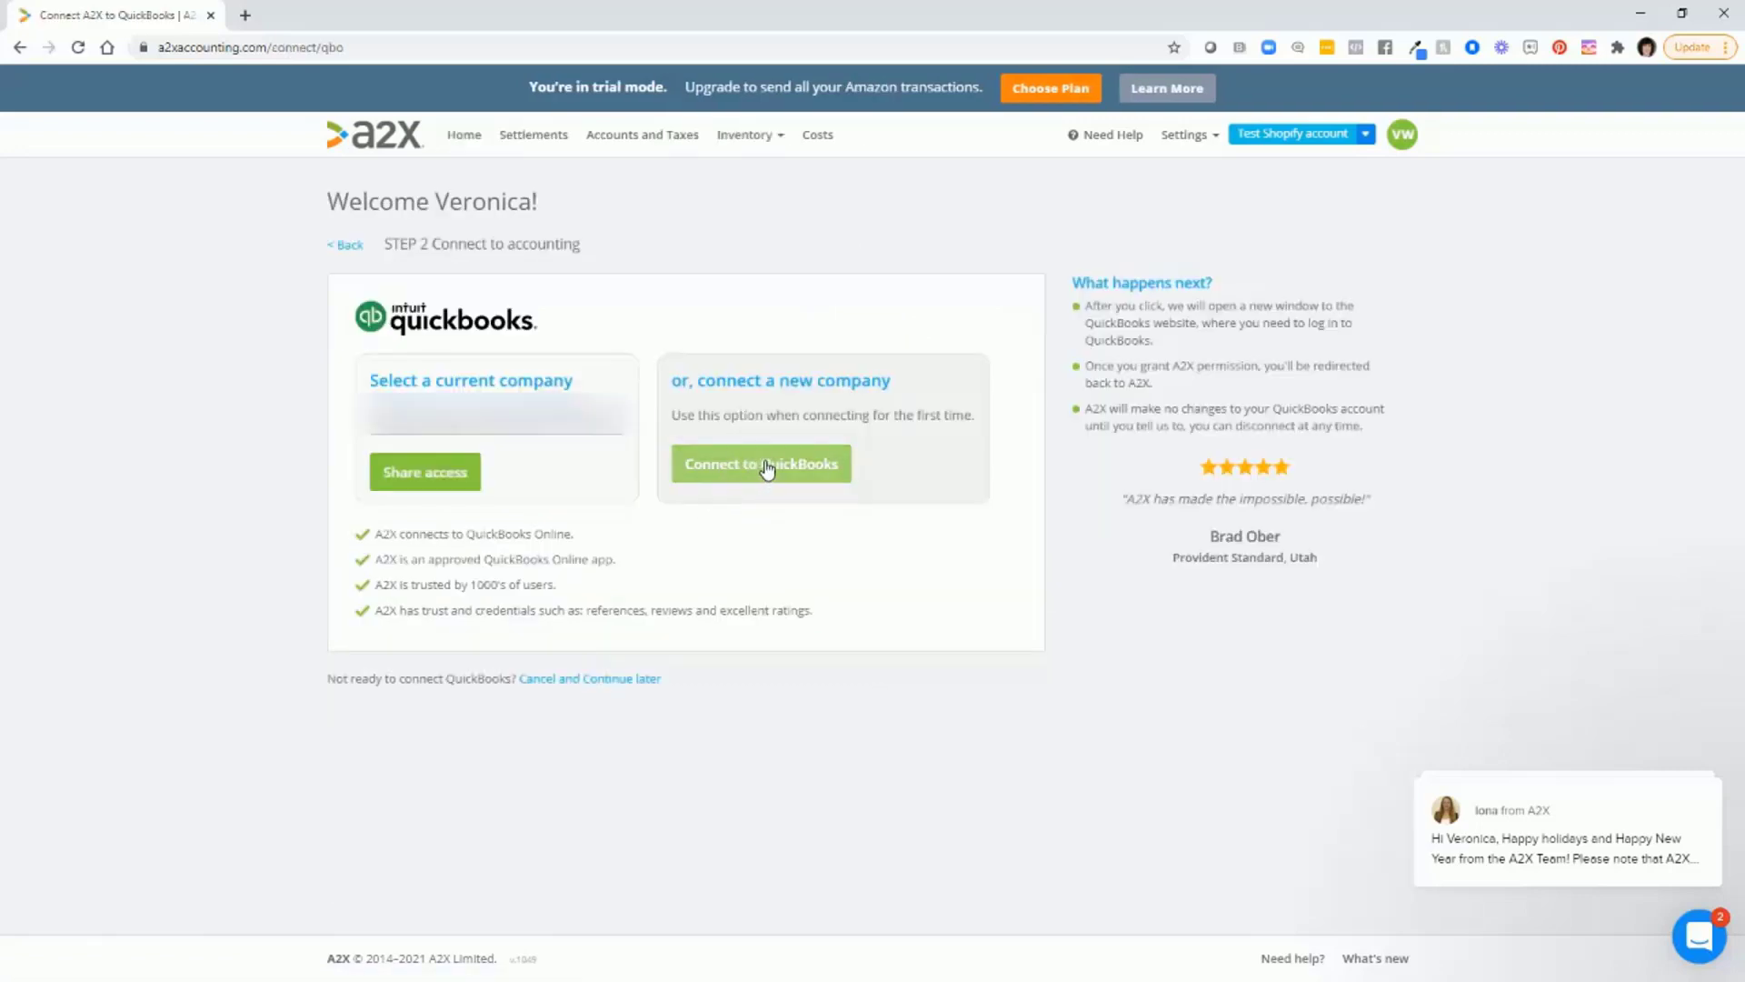
left_click(767, 466)
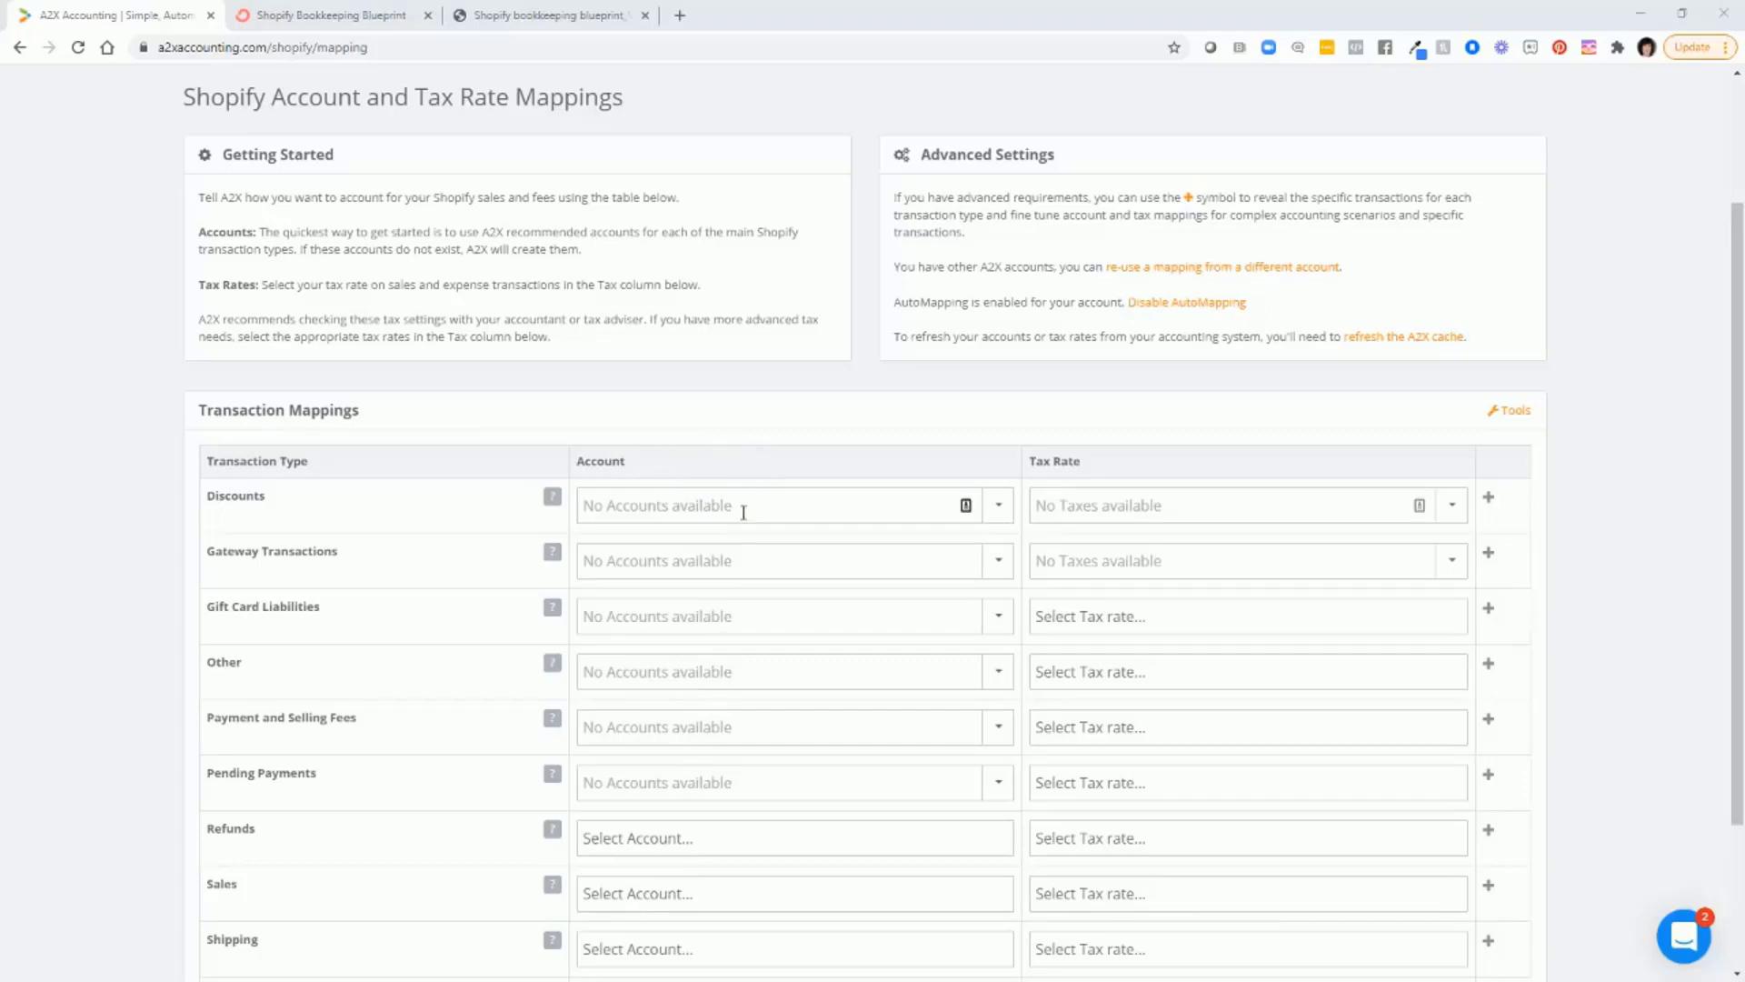
Switch to the Shopify Bookkeeping Blueprint page and open its PDF in the neighbouring tab.
left_click(351, 18)
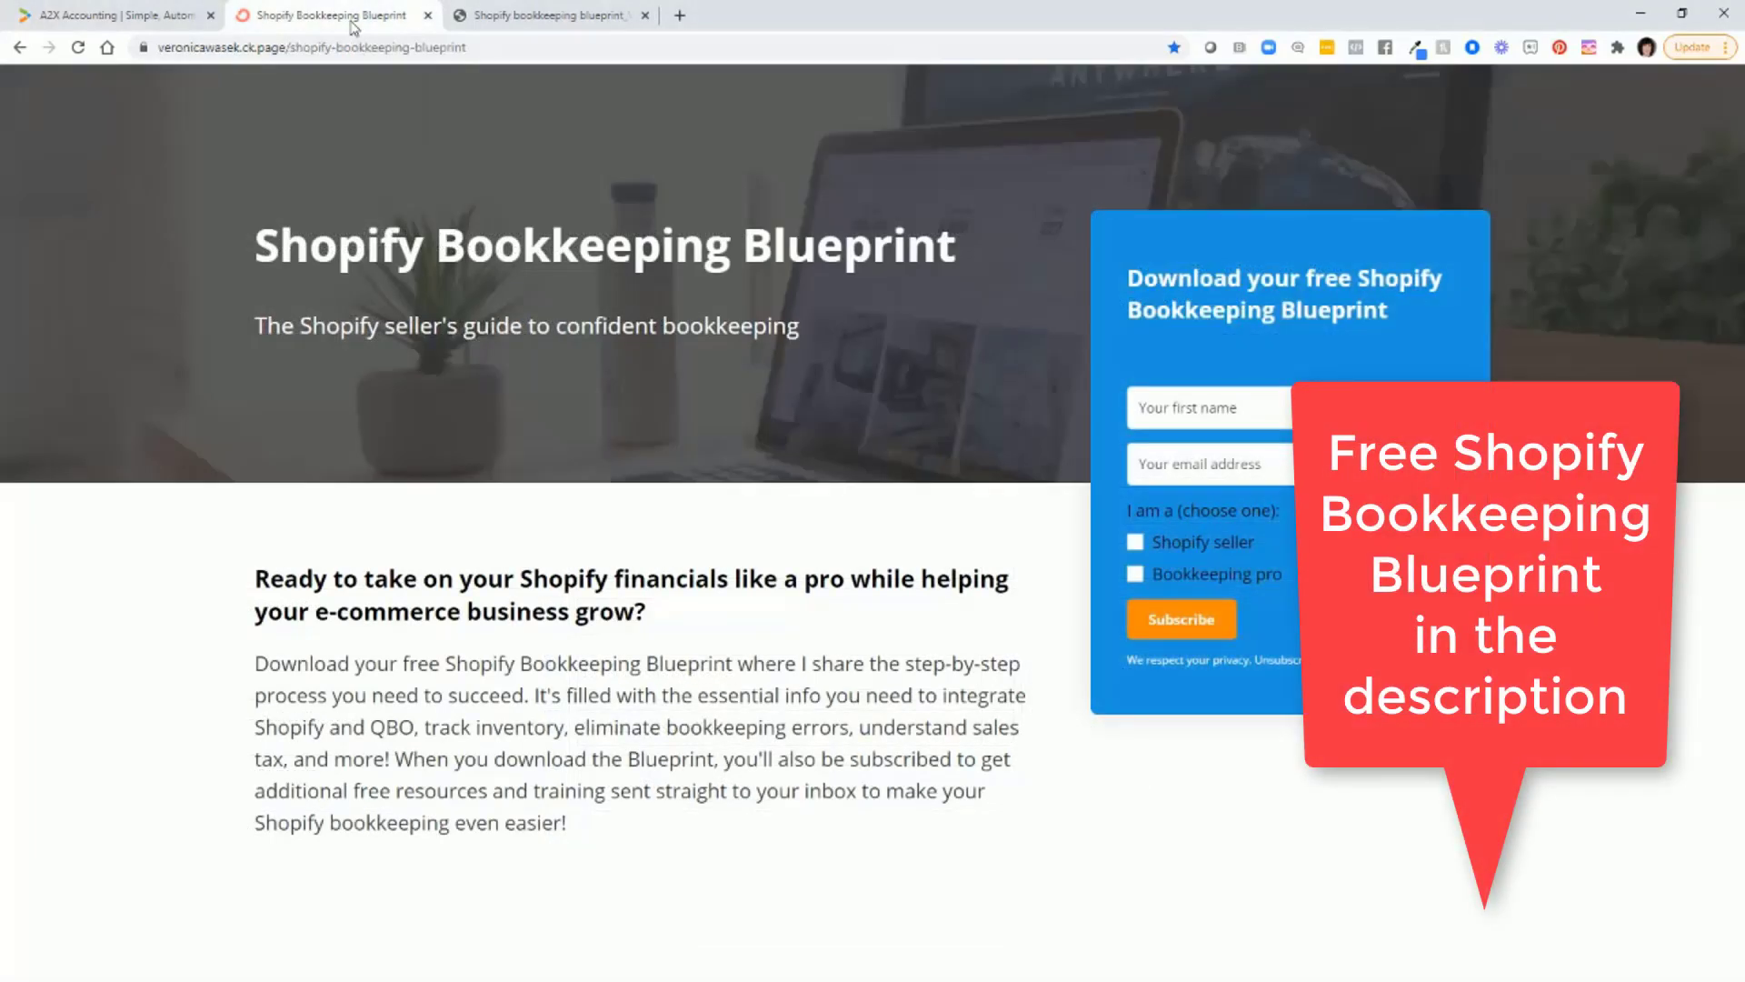
left_click(592, 20)
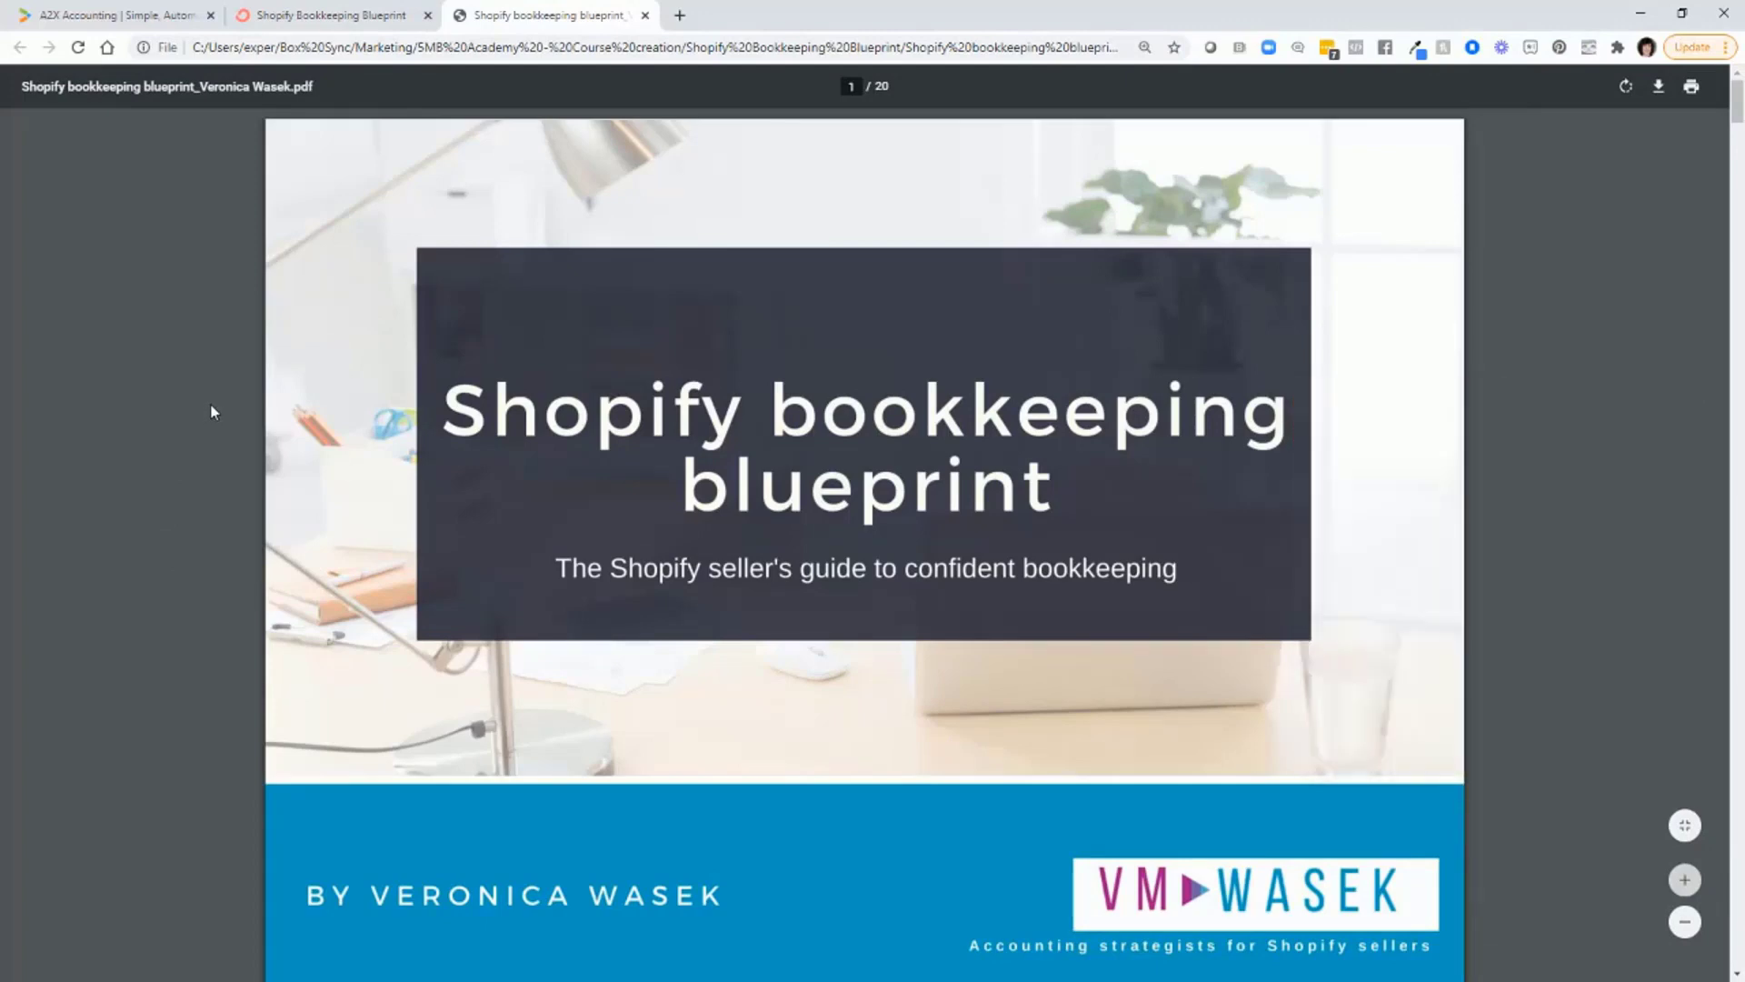
Scroll the blueprint PDF down to the clearing-account and payment-processor fee tables.
scroll(212, 409, "down", 4)
scroll(219, 400, "down", 2)
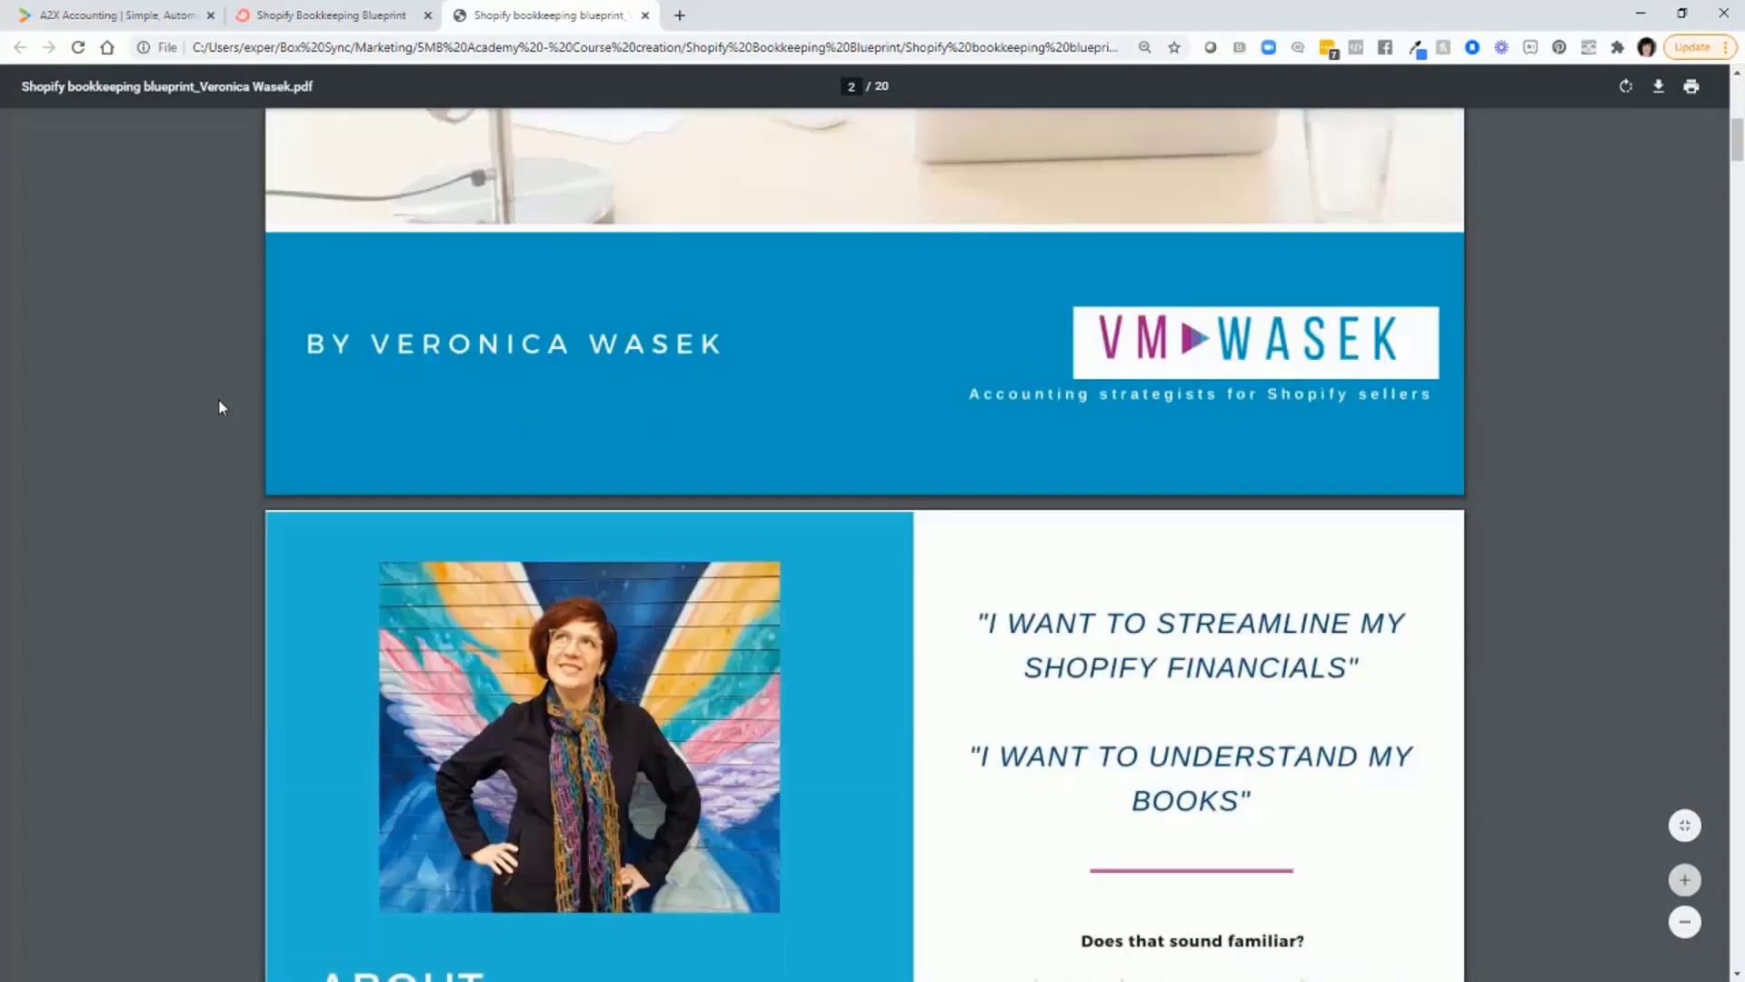
scroll(218, 407, "down", 10)
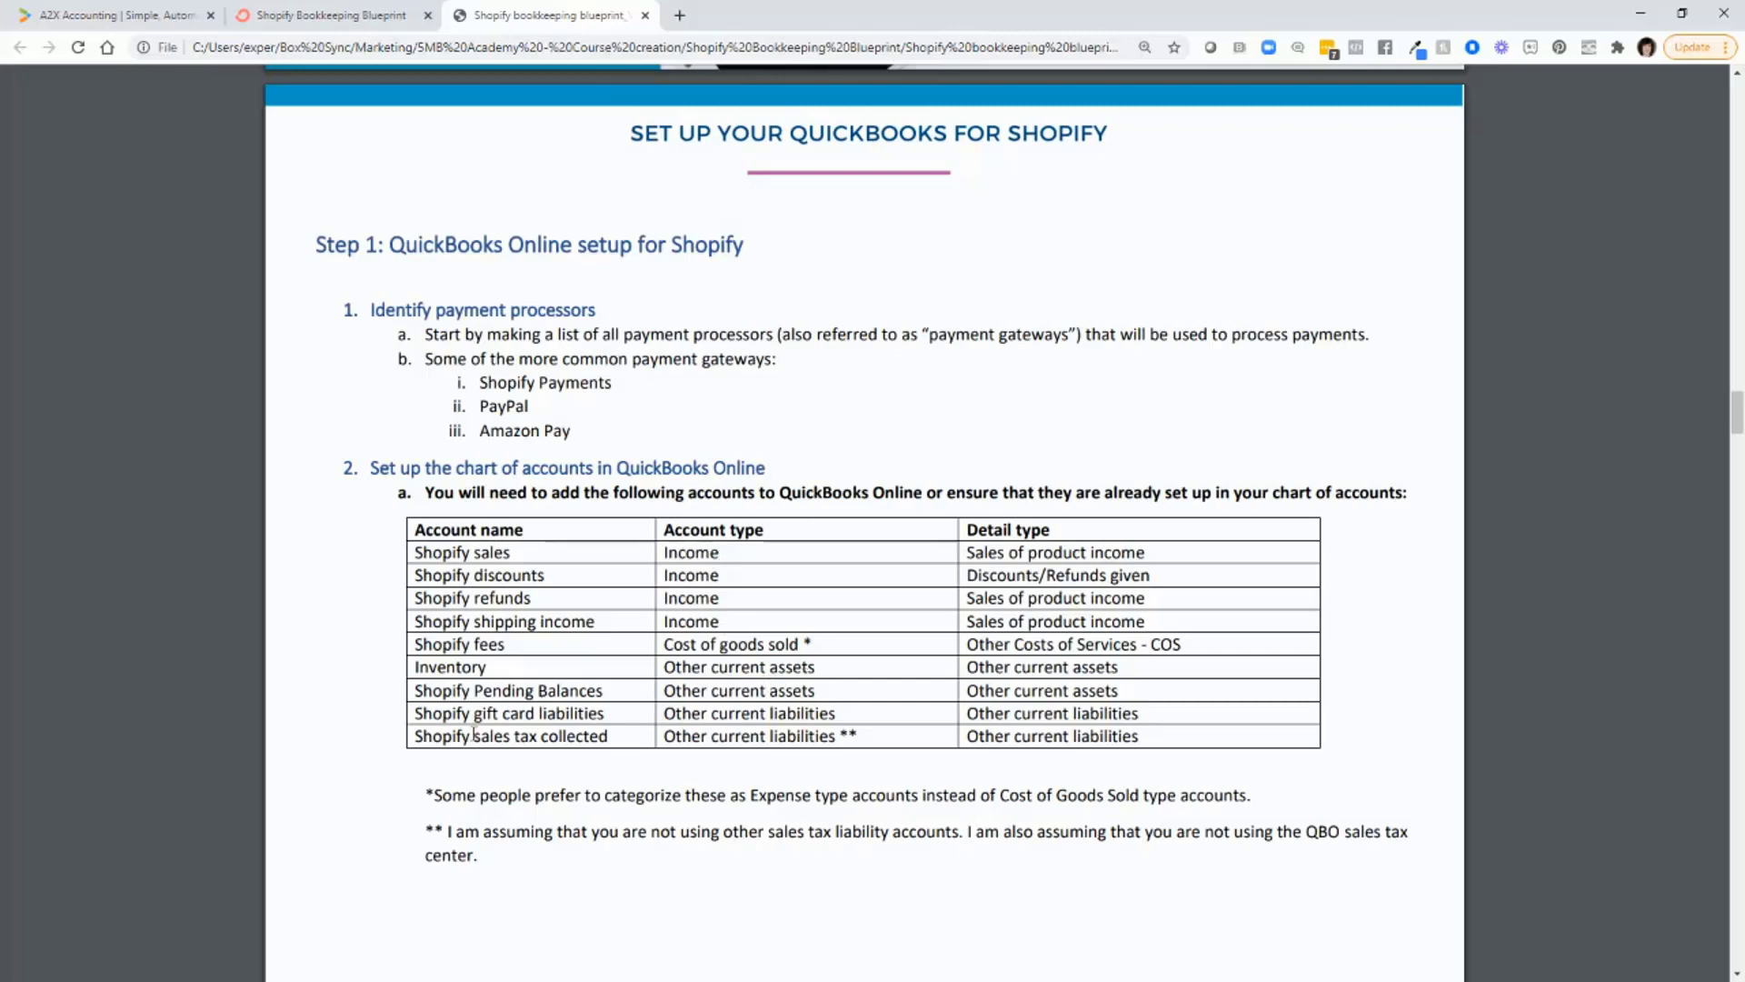
scroll(165, 683, "down", 5)
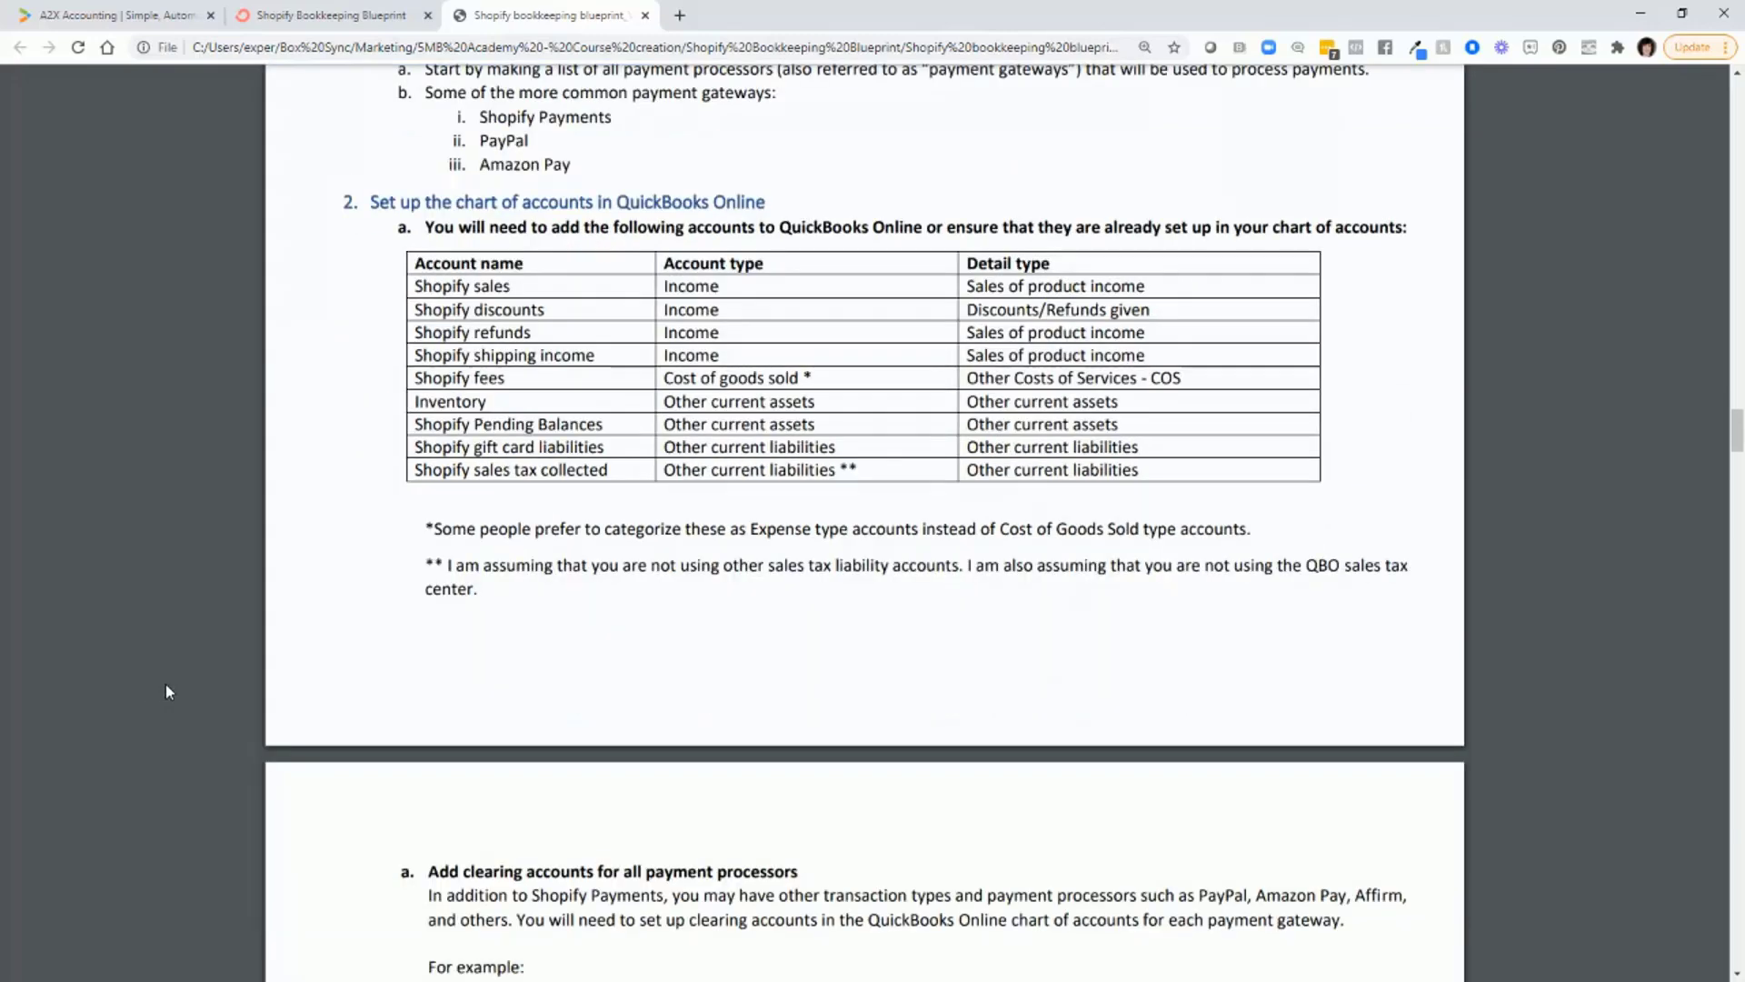
scroll(167, 680, "down", 2)
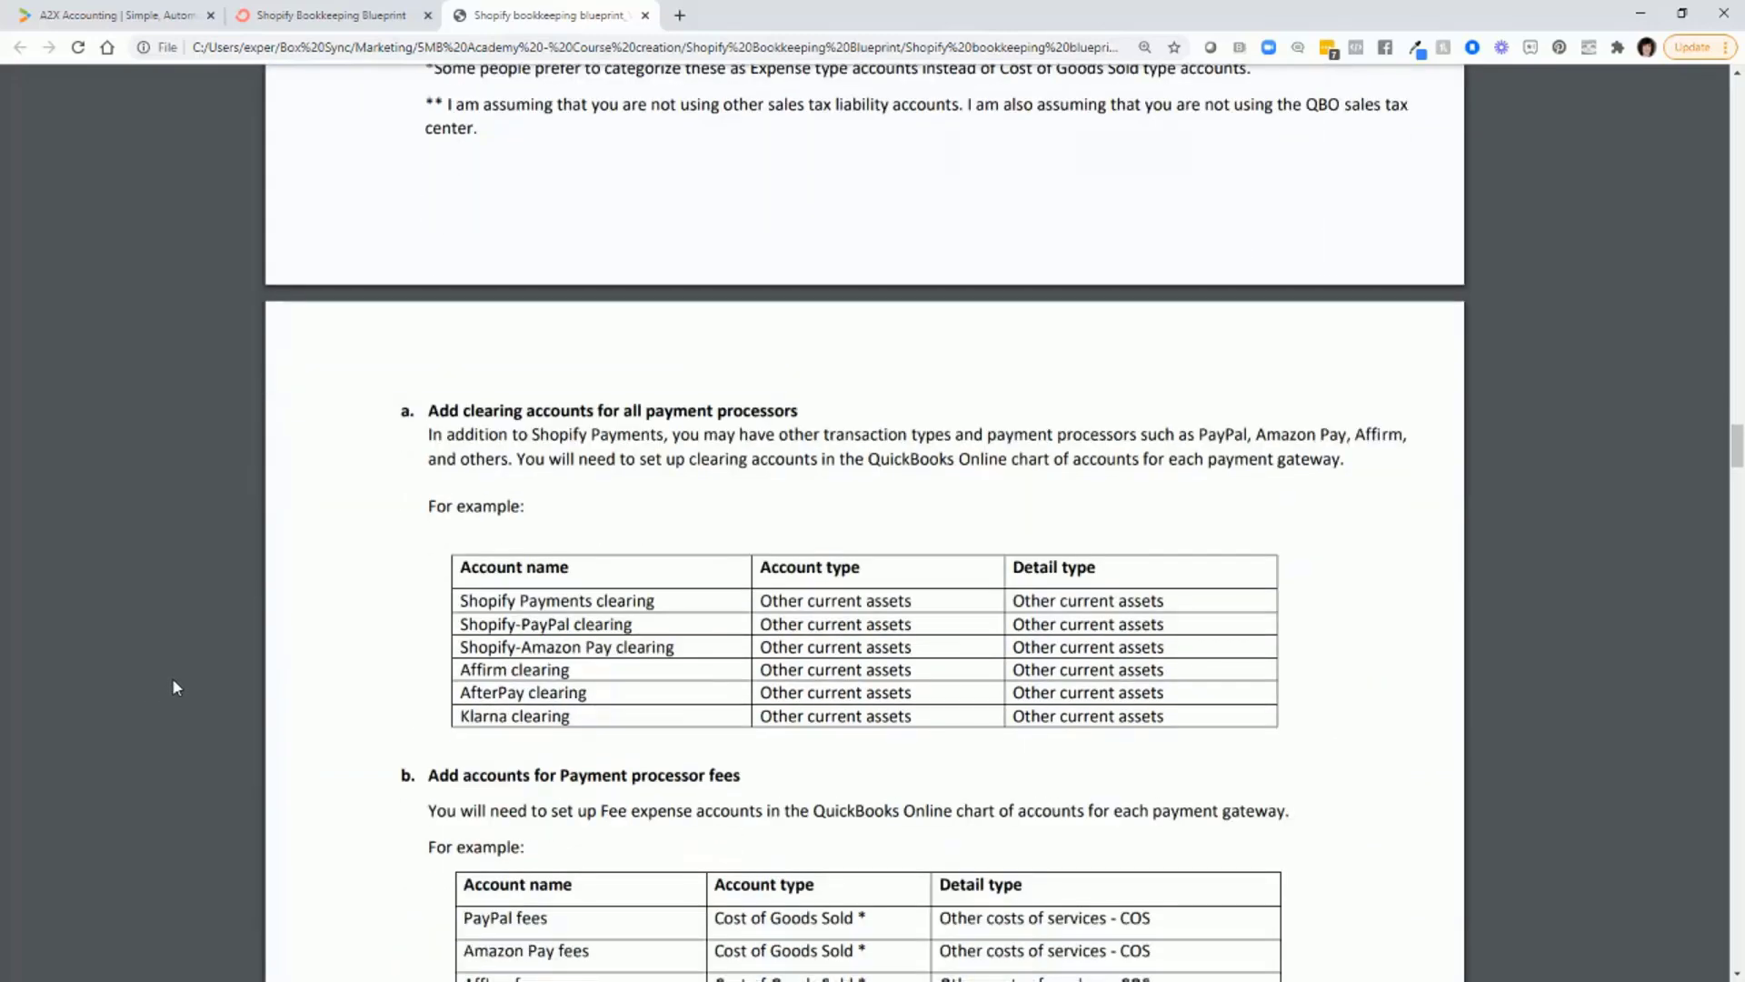
scroll(175, 687, "down", 1)
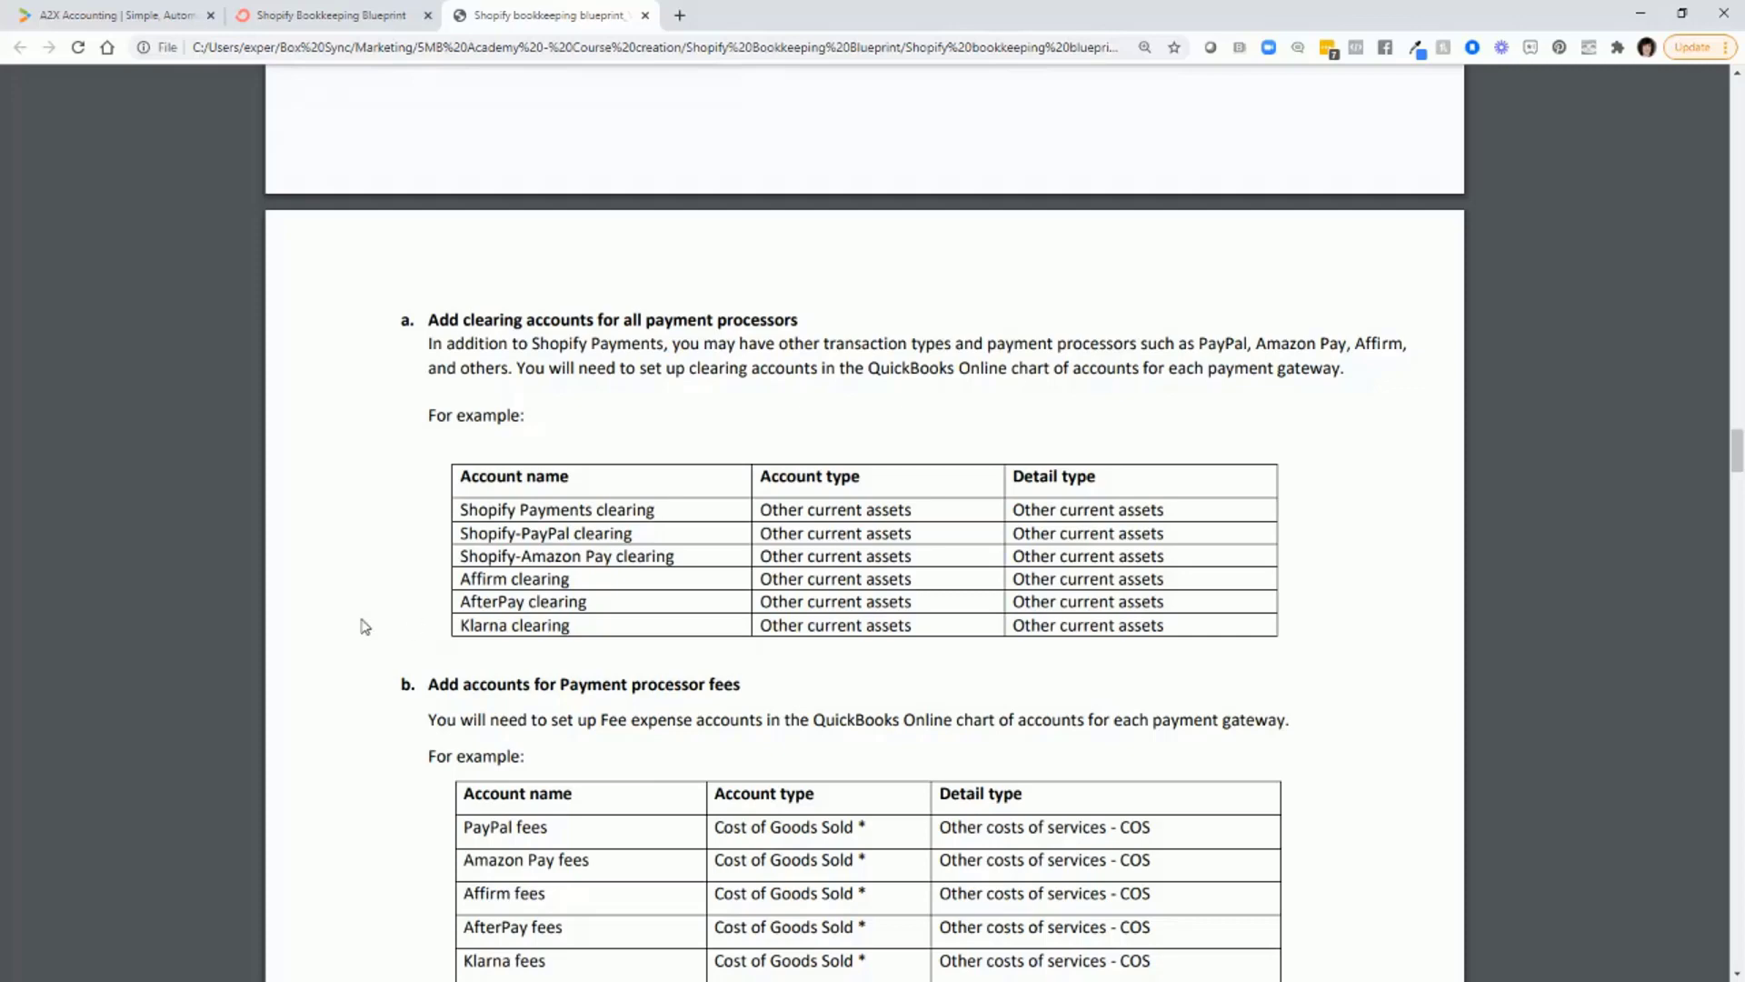
scroll(224, 631, "down", 2)
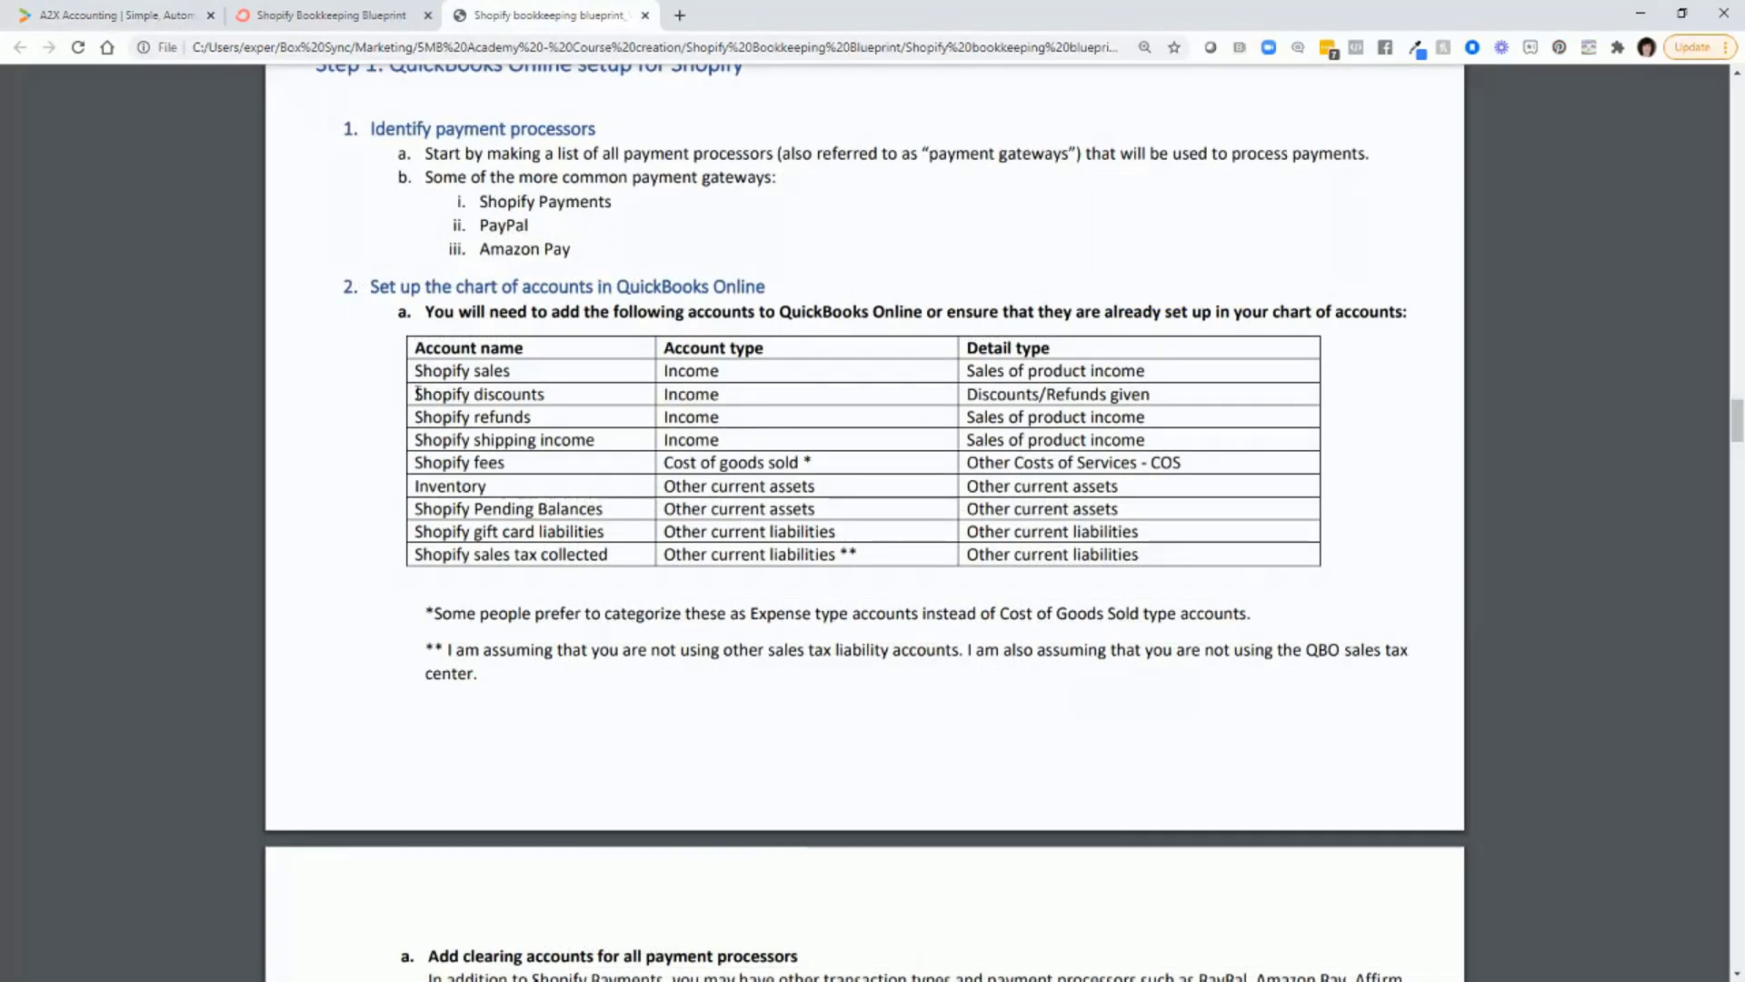
left_click_drag(417, 393, 549, 394)
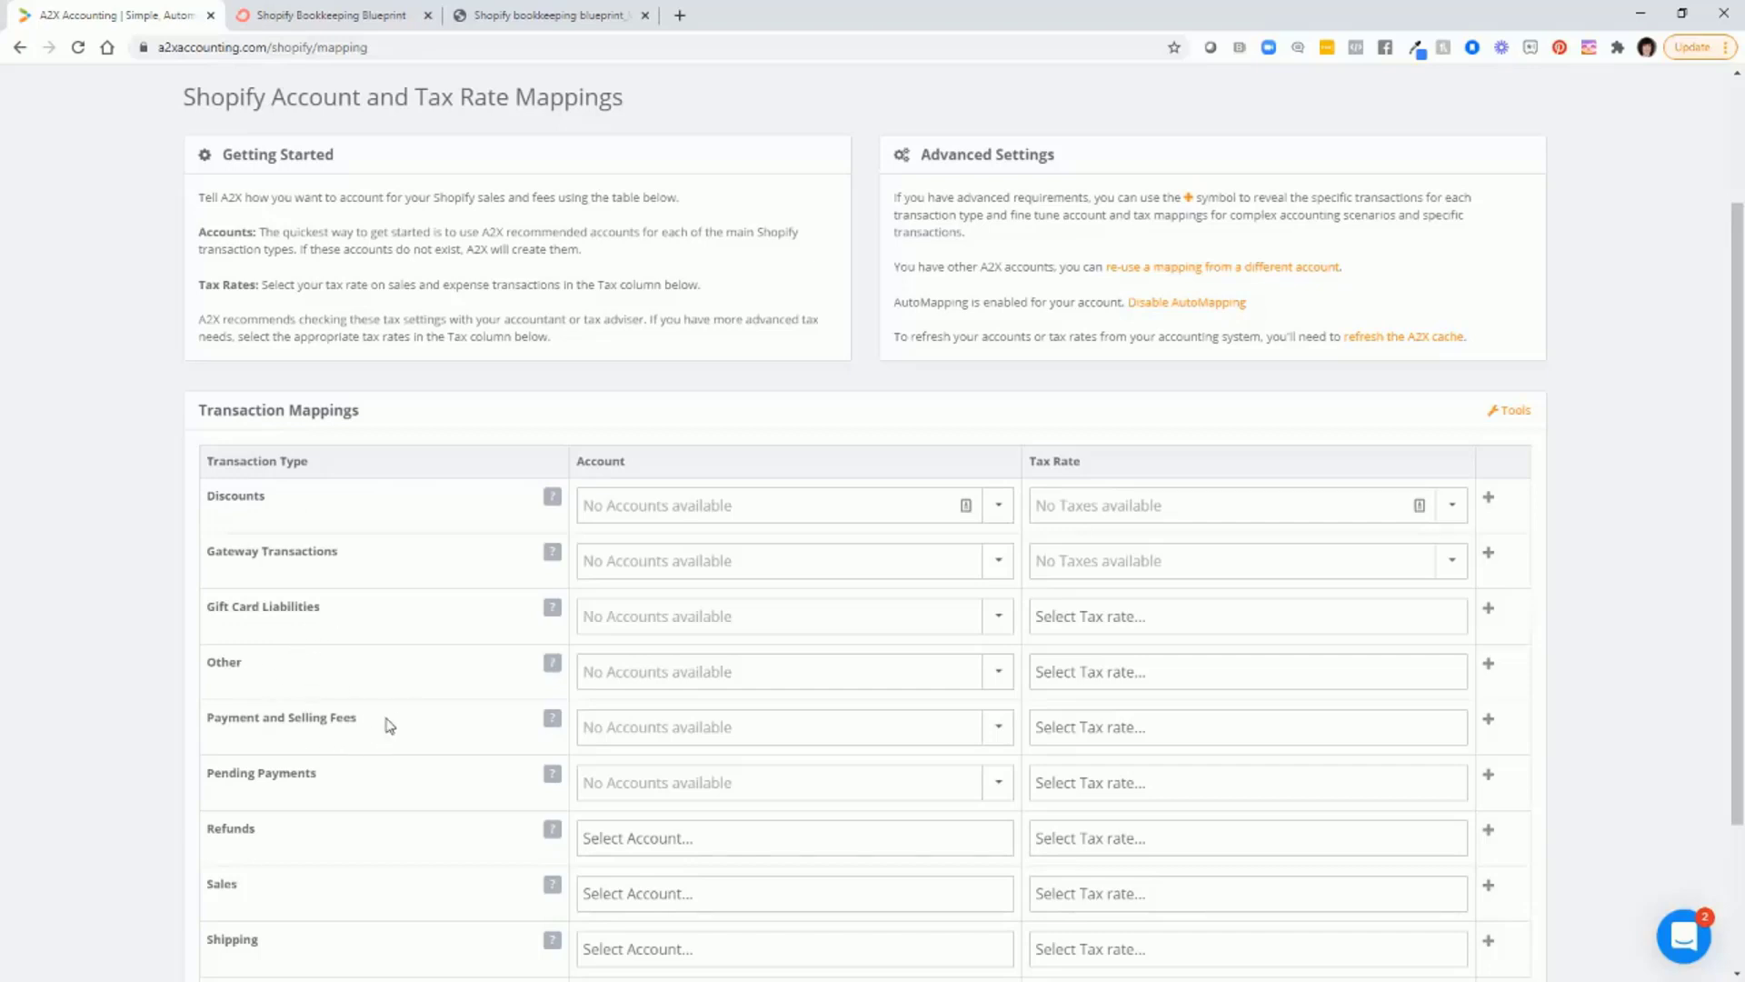
scroll(397, 723, "down", 1)
scroll(399, 720, "down", 3)
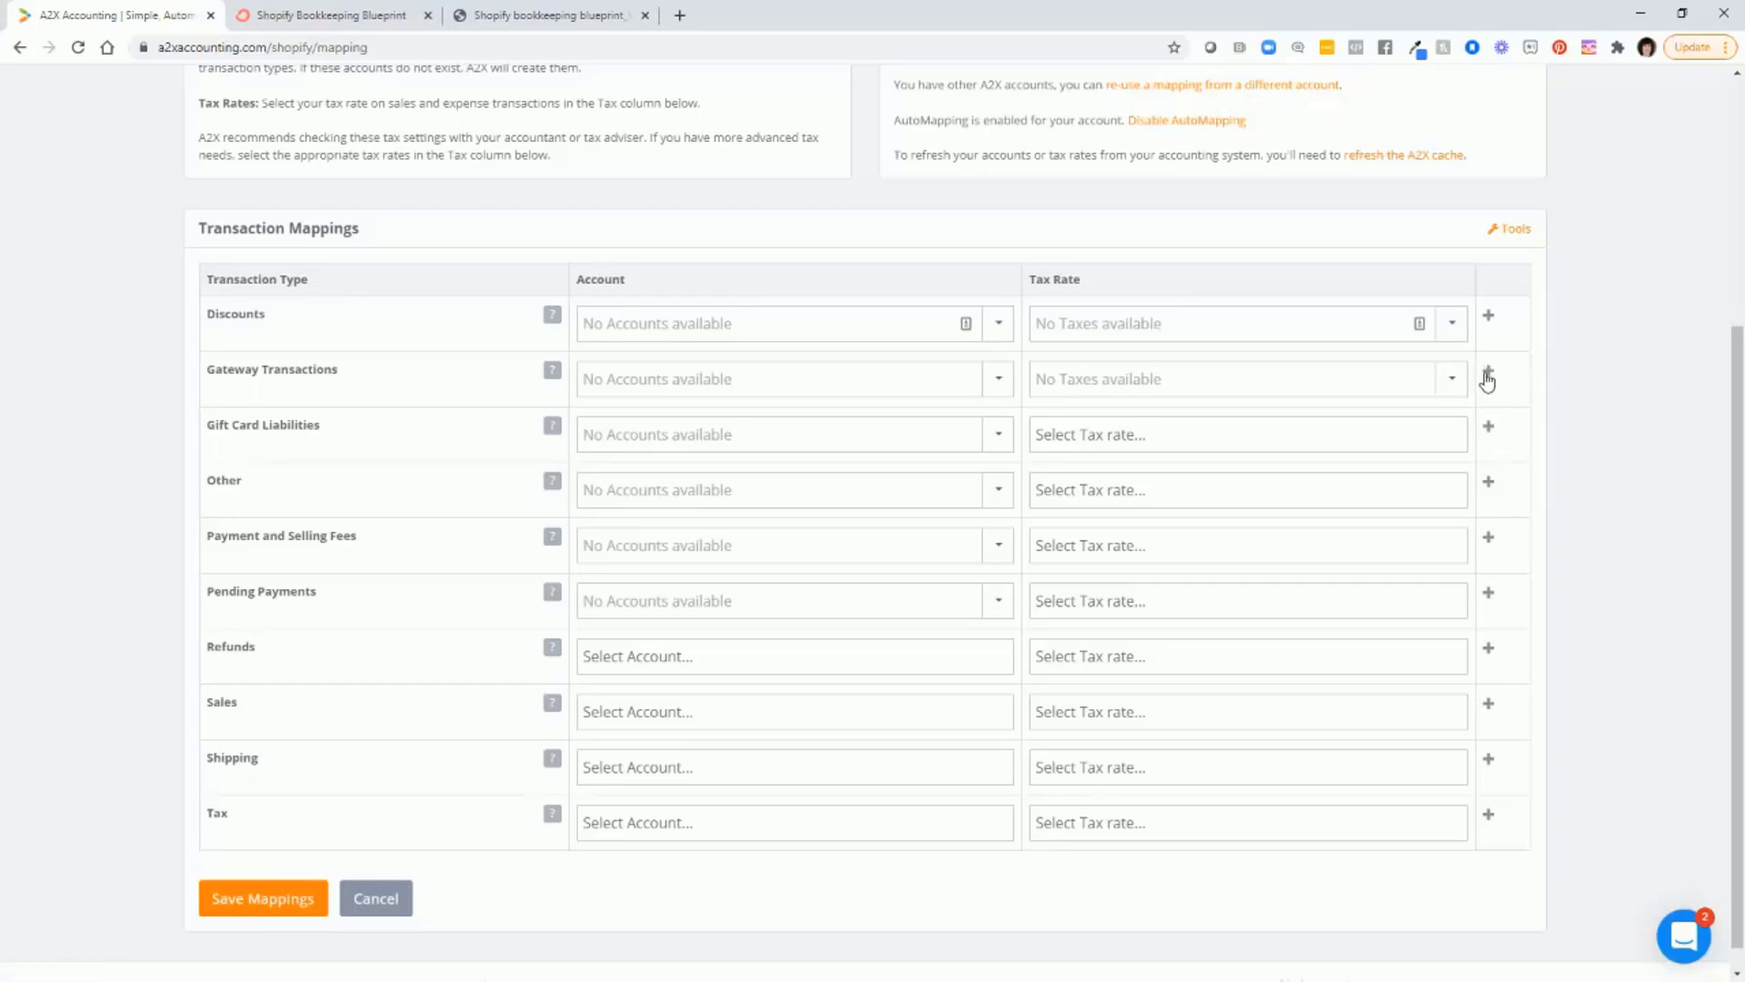
Return to the blueprint PDF and scroll to the QuickBooks Online chart-of-accounts tables.
left_click(558, 20)
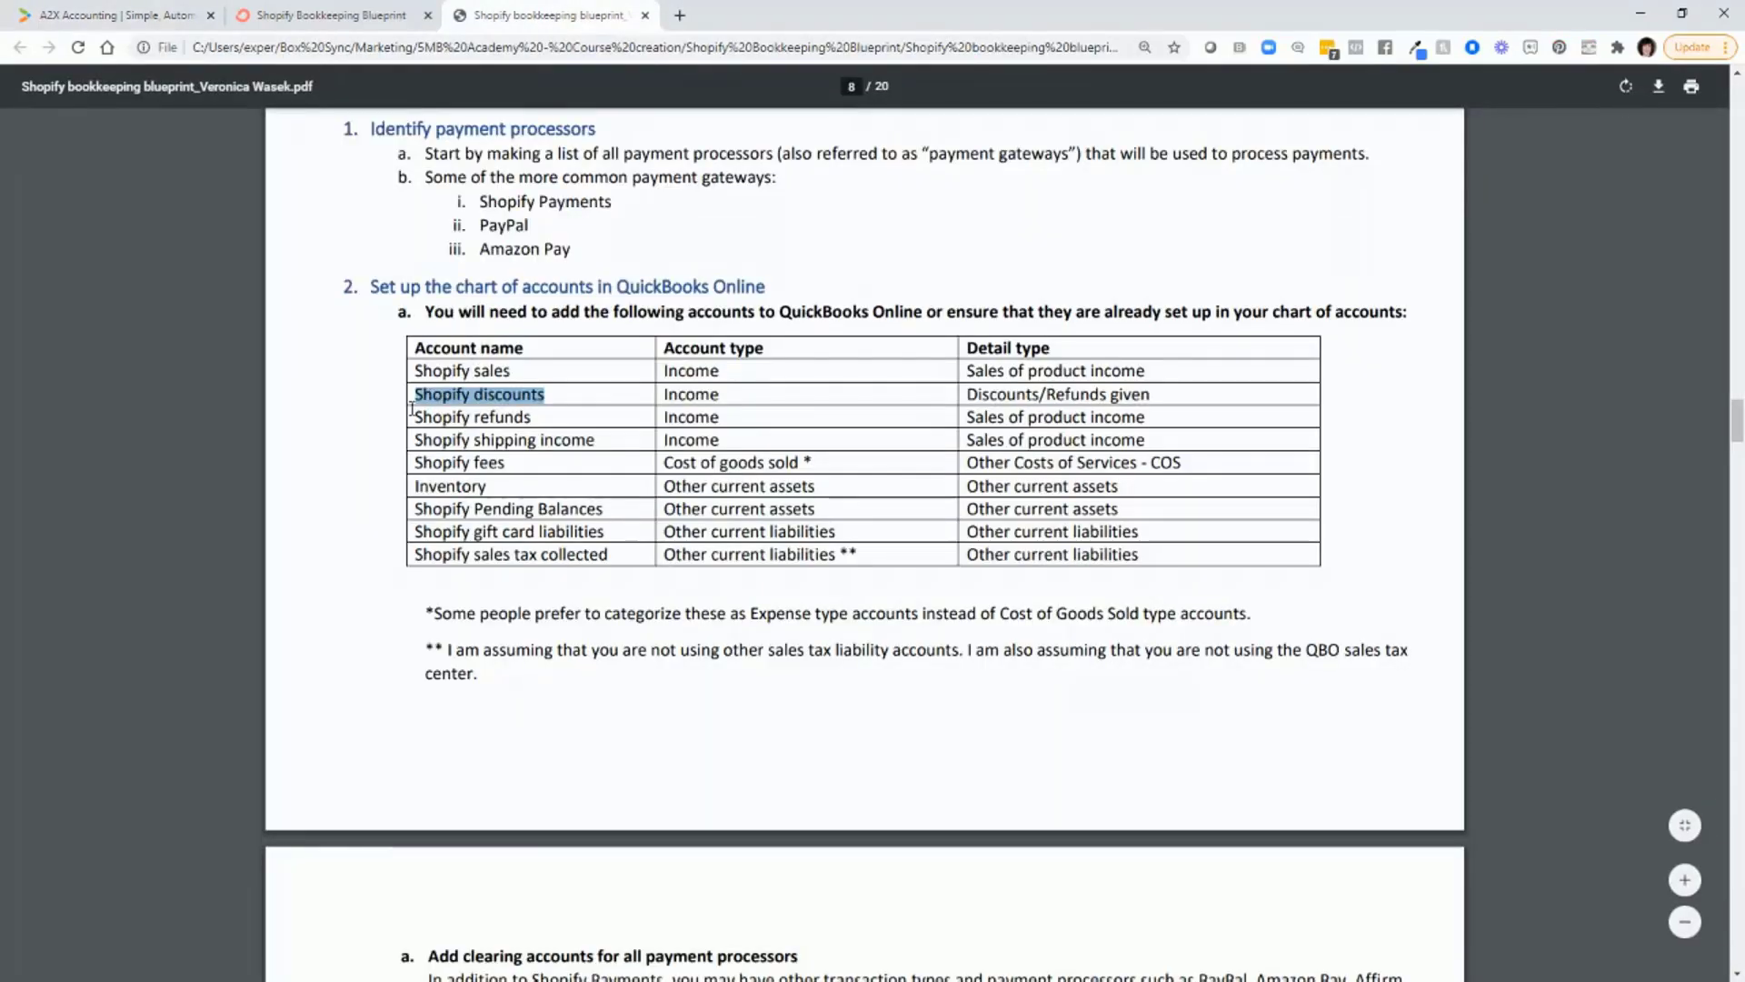
scroll(404, 413, "down", 7)
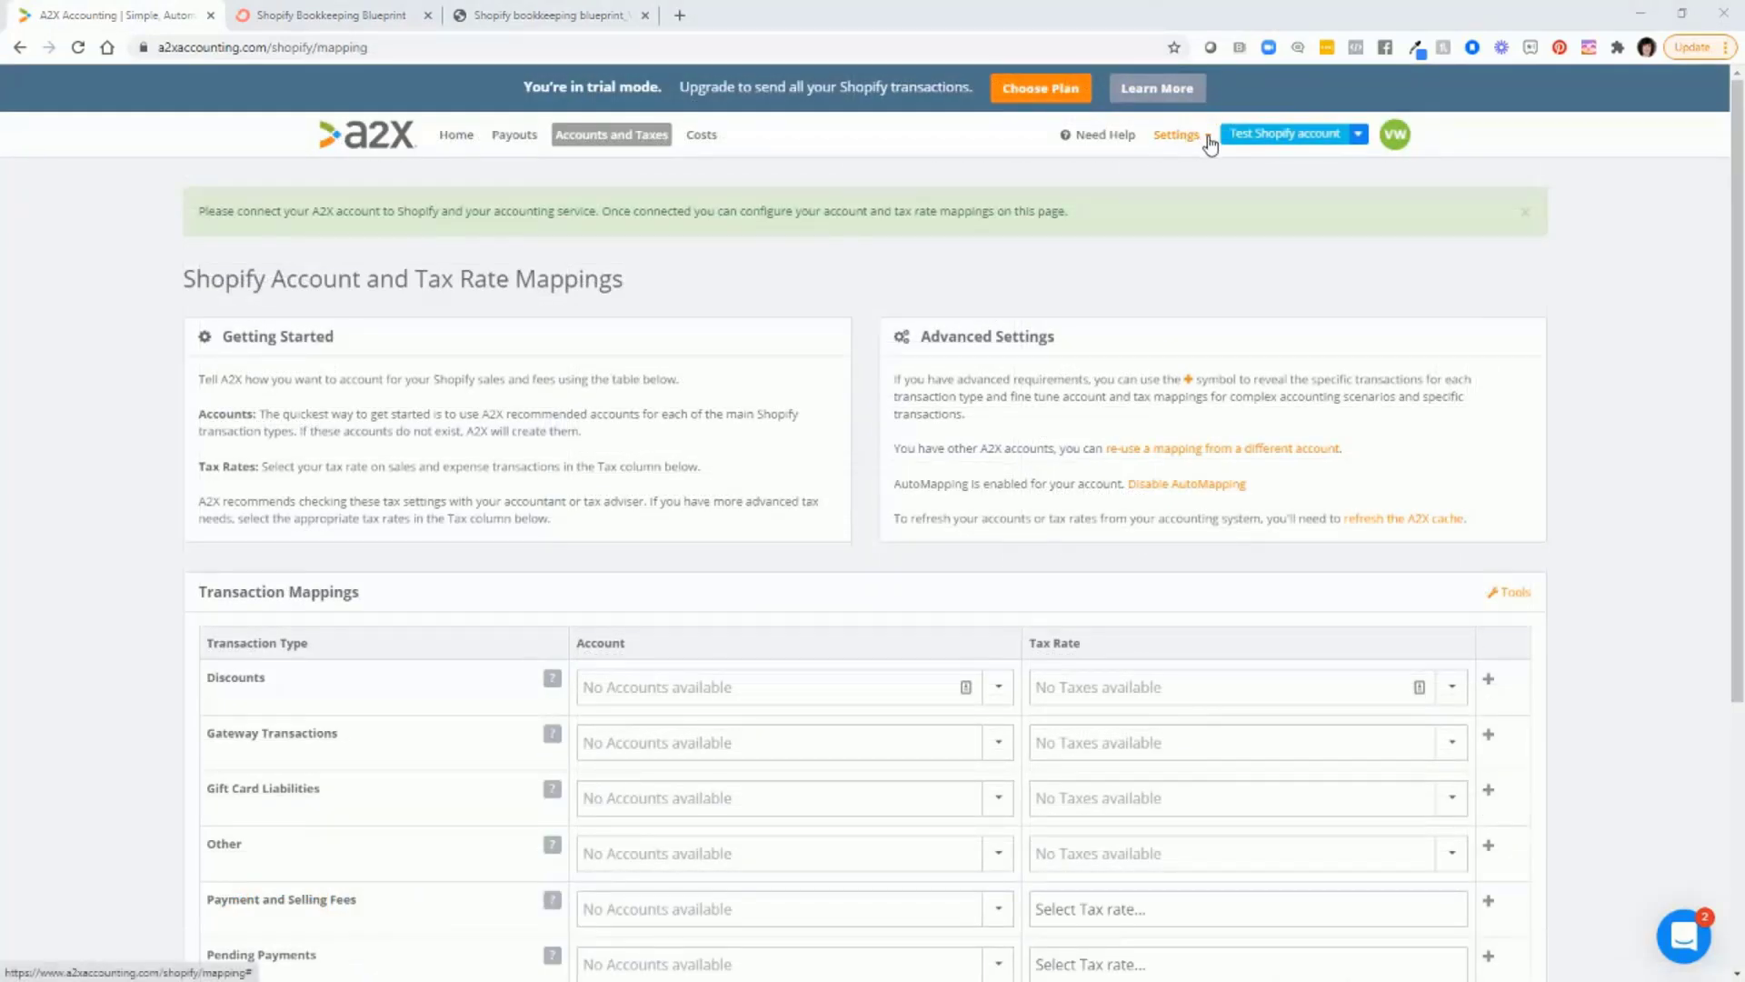
In Settings > Notifications, uncheck new-settlement and auto-posted invoice alerts and save.
left_click(1208, 141)
left_click(1130, 216)
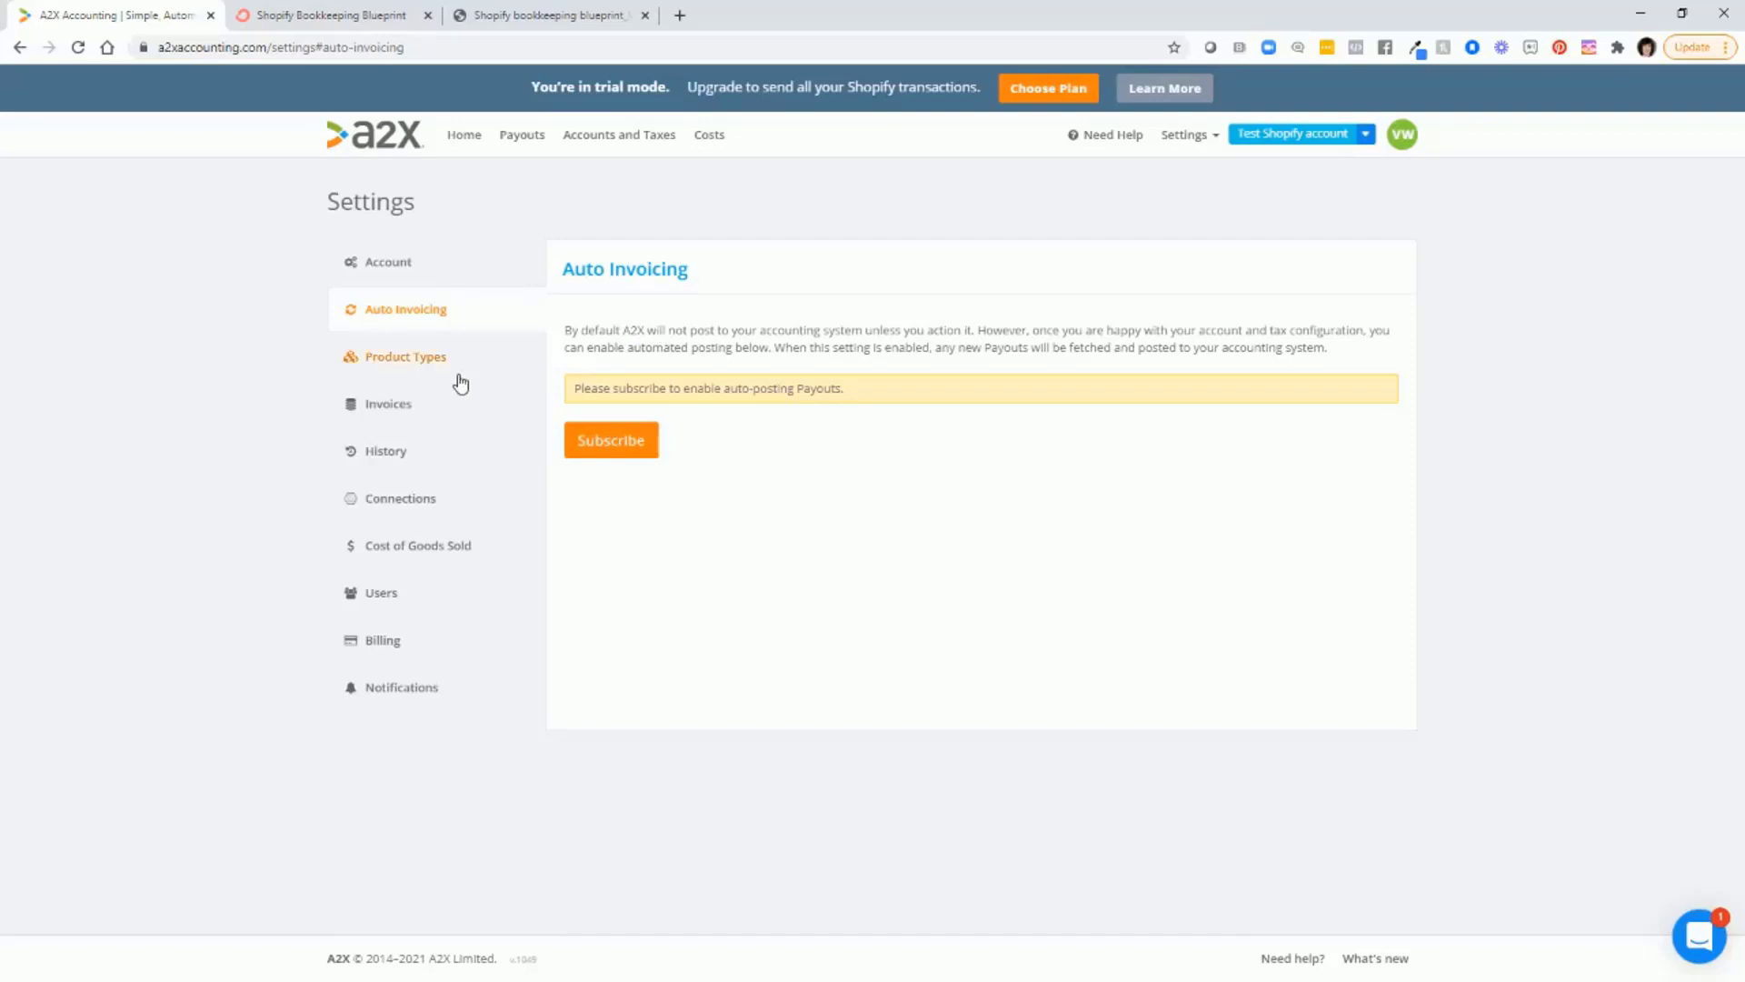
left_click(437, 459)
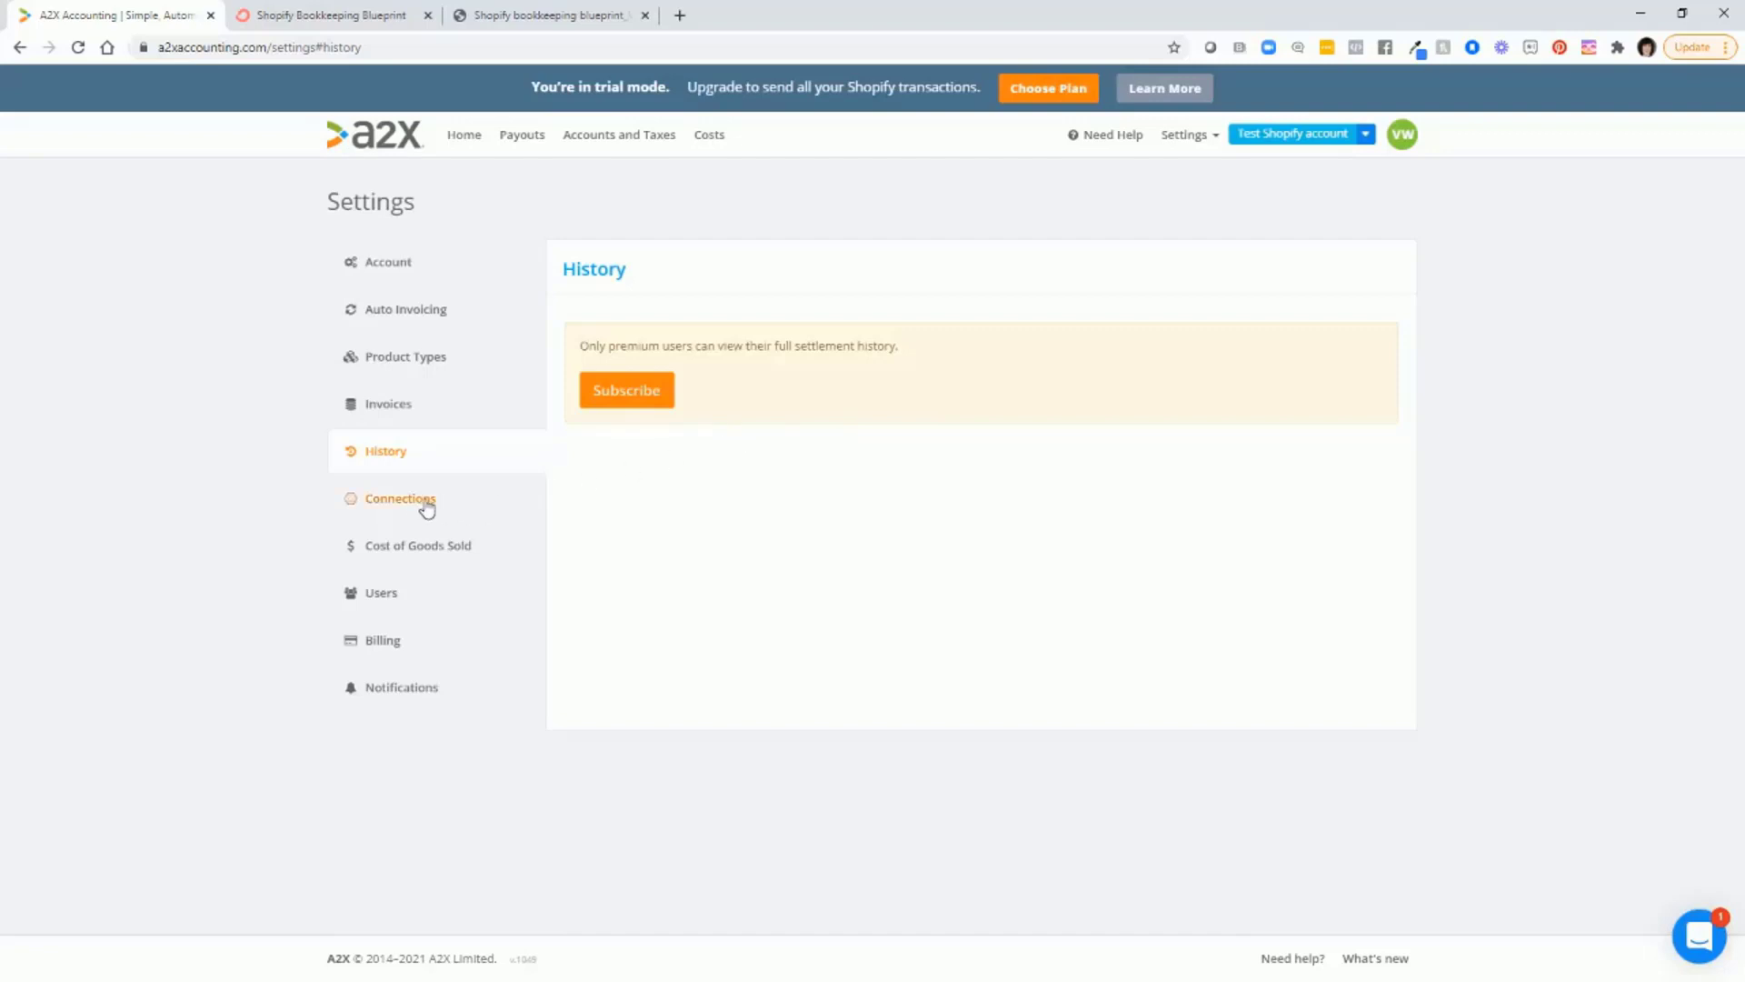
left_click(400, 688)
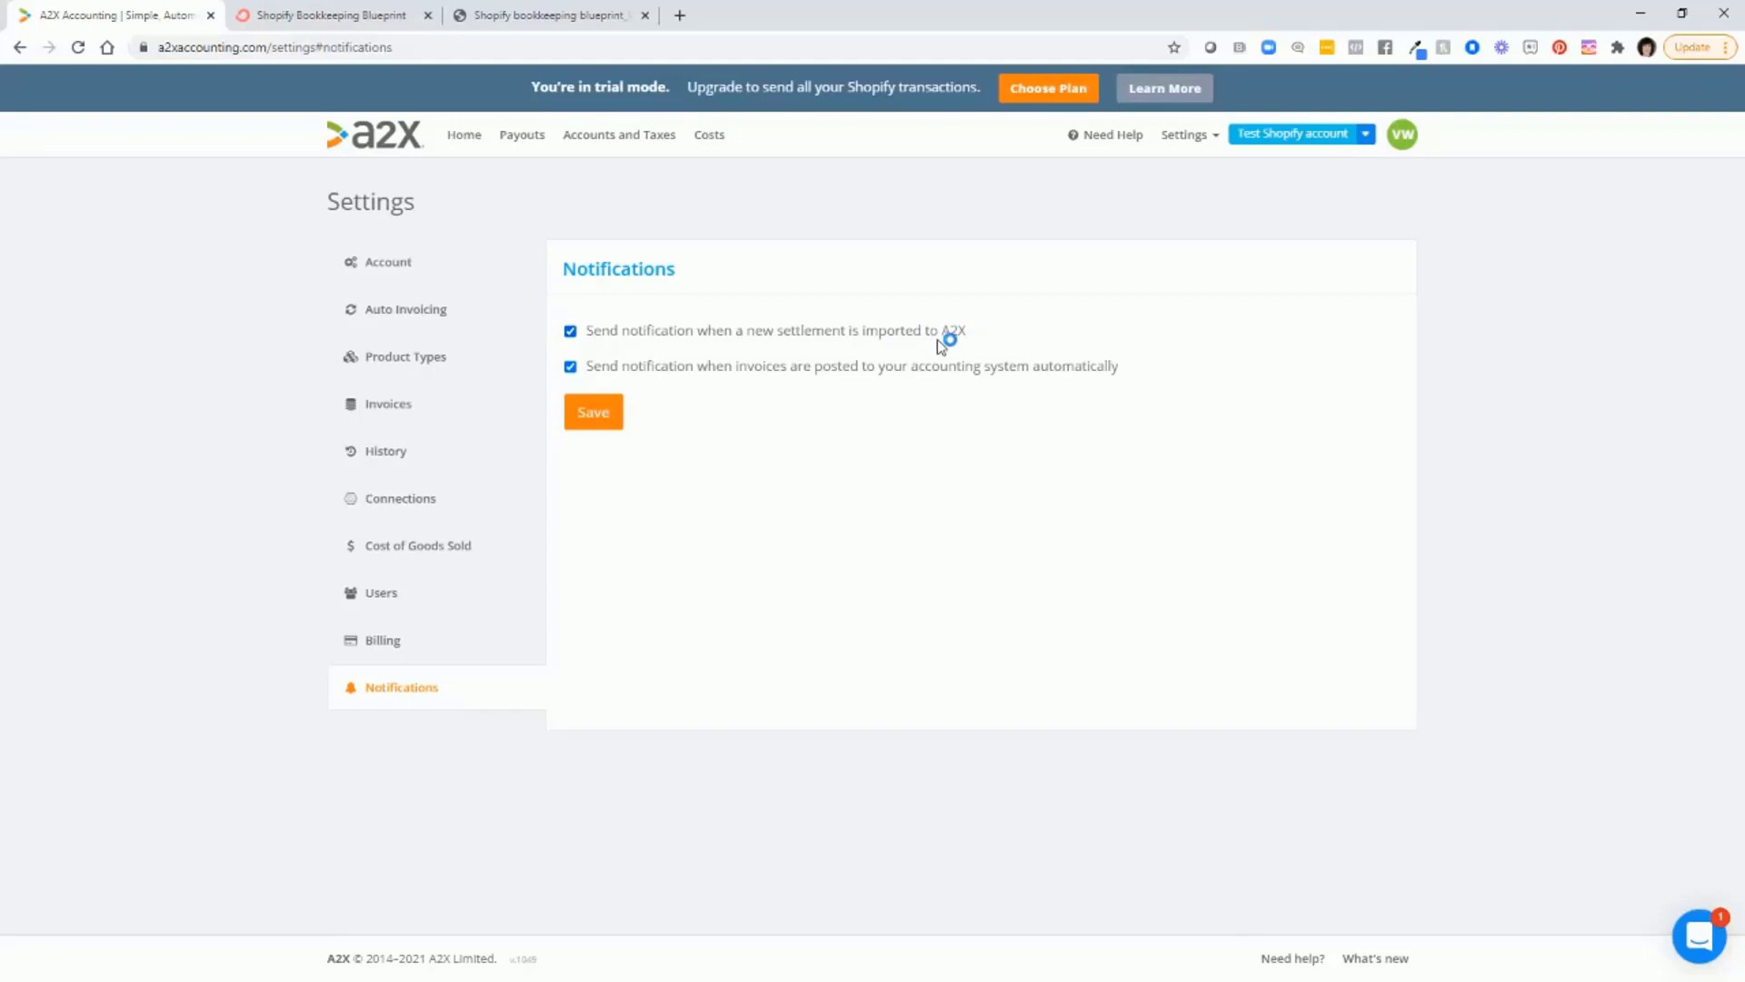
left_click(570, 331)
left_click(570, 366)
left_click(596, 419)
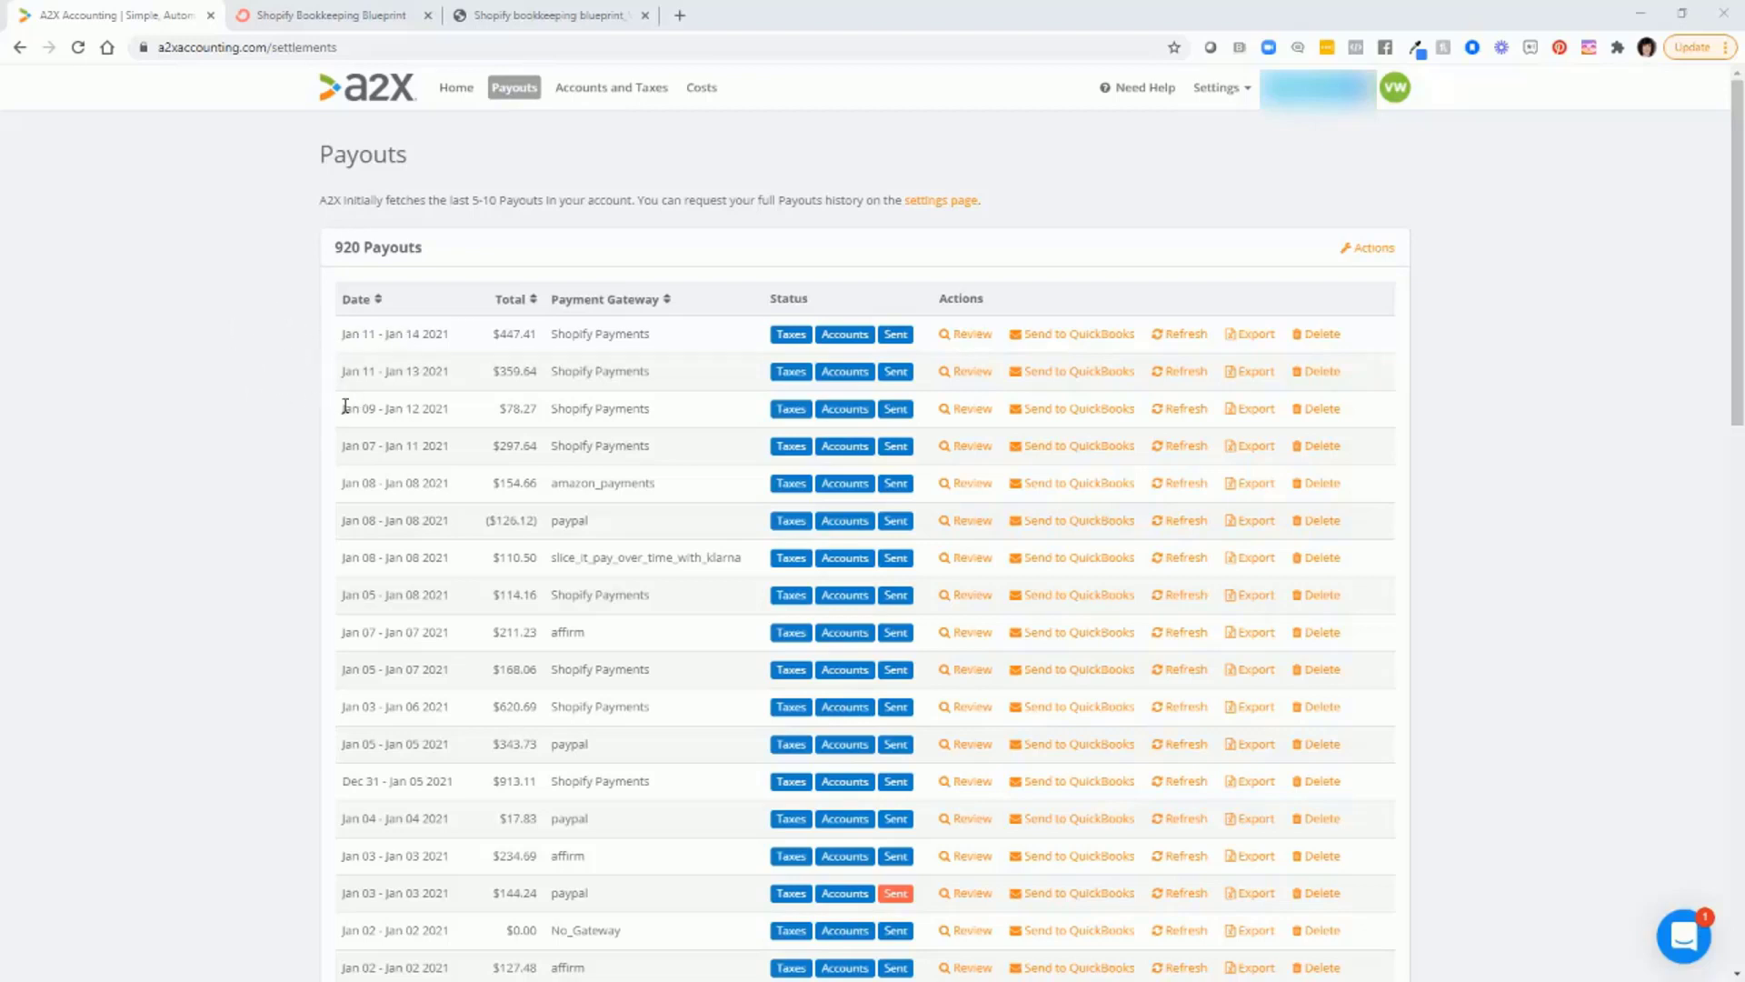
Scroll the Payouts table to the 11–14 Jan 2021 payout, a $447.41 invoice sent Jan 14.
scroll(228, 433, "down", 1)
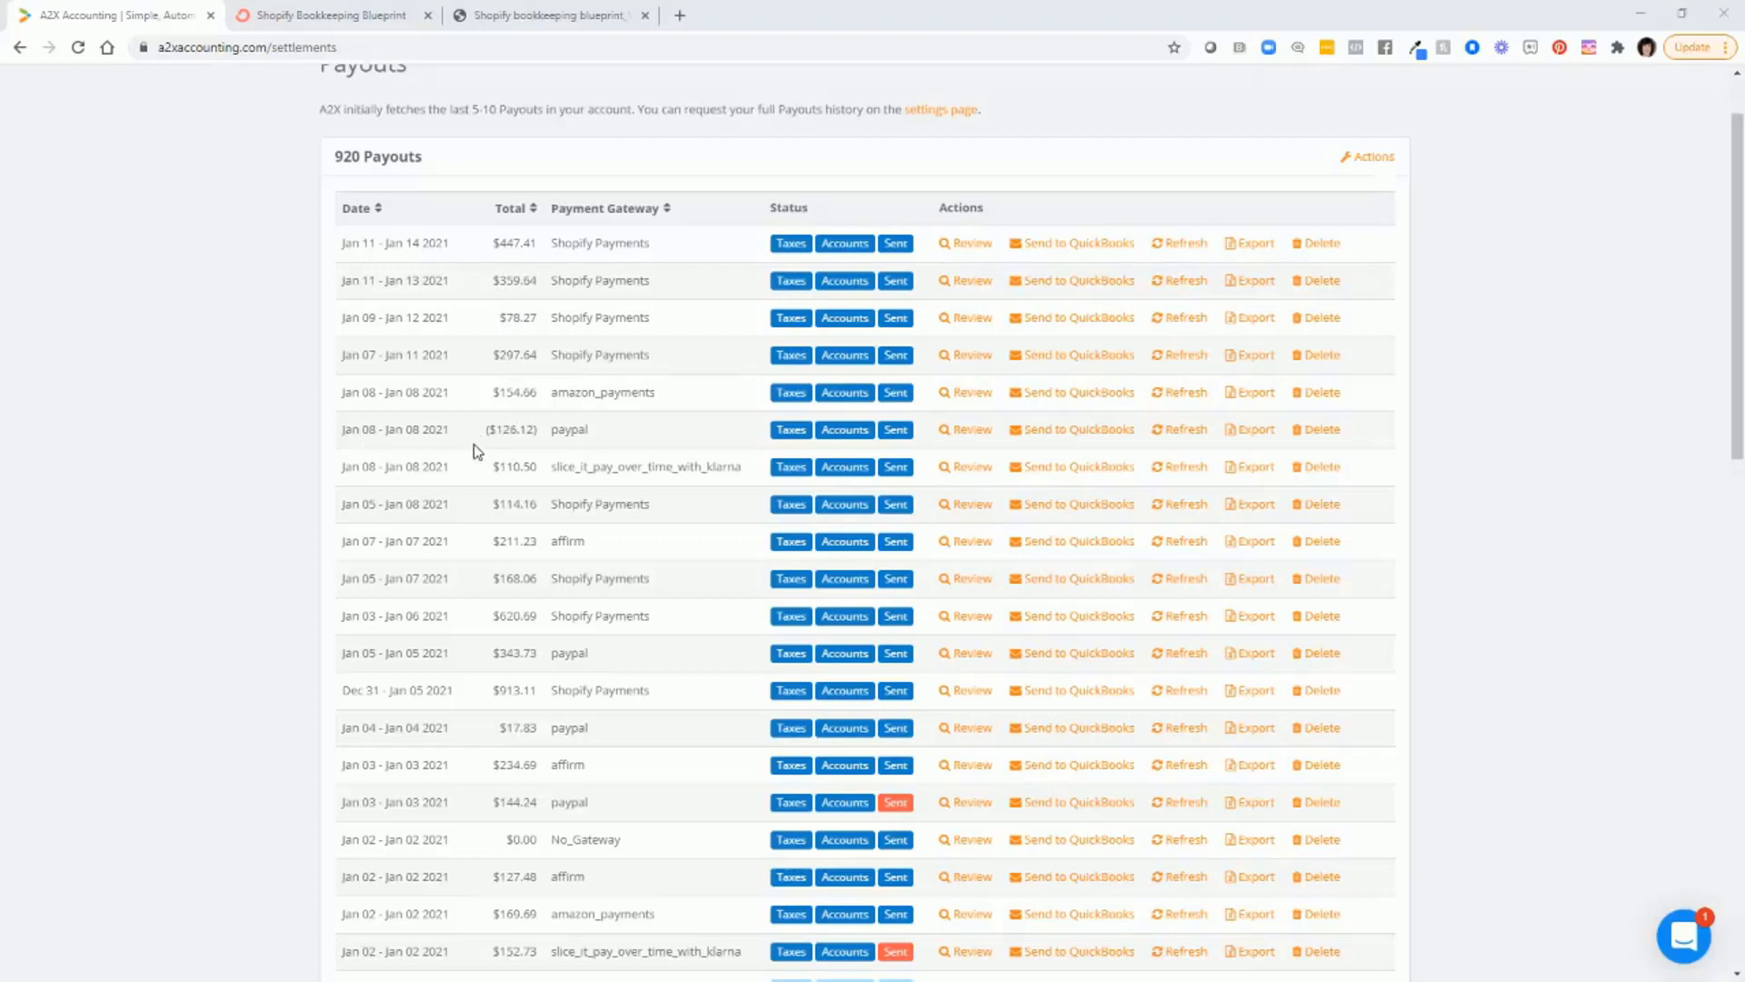
mouse_move(474, 449)
left_click(975, 250)
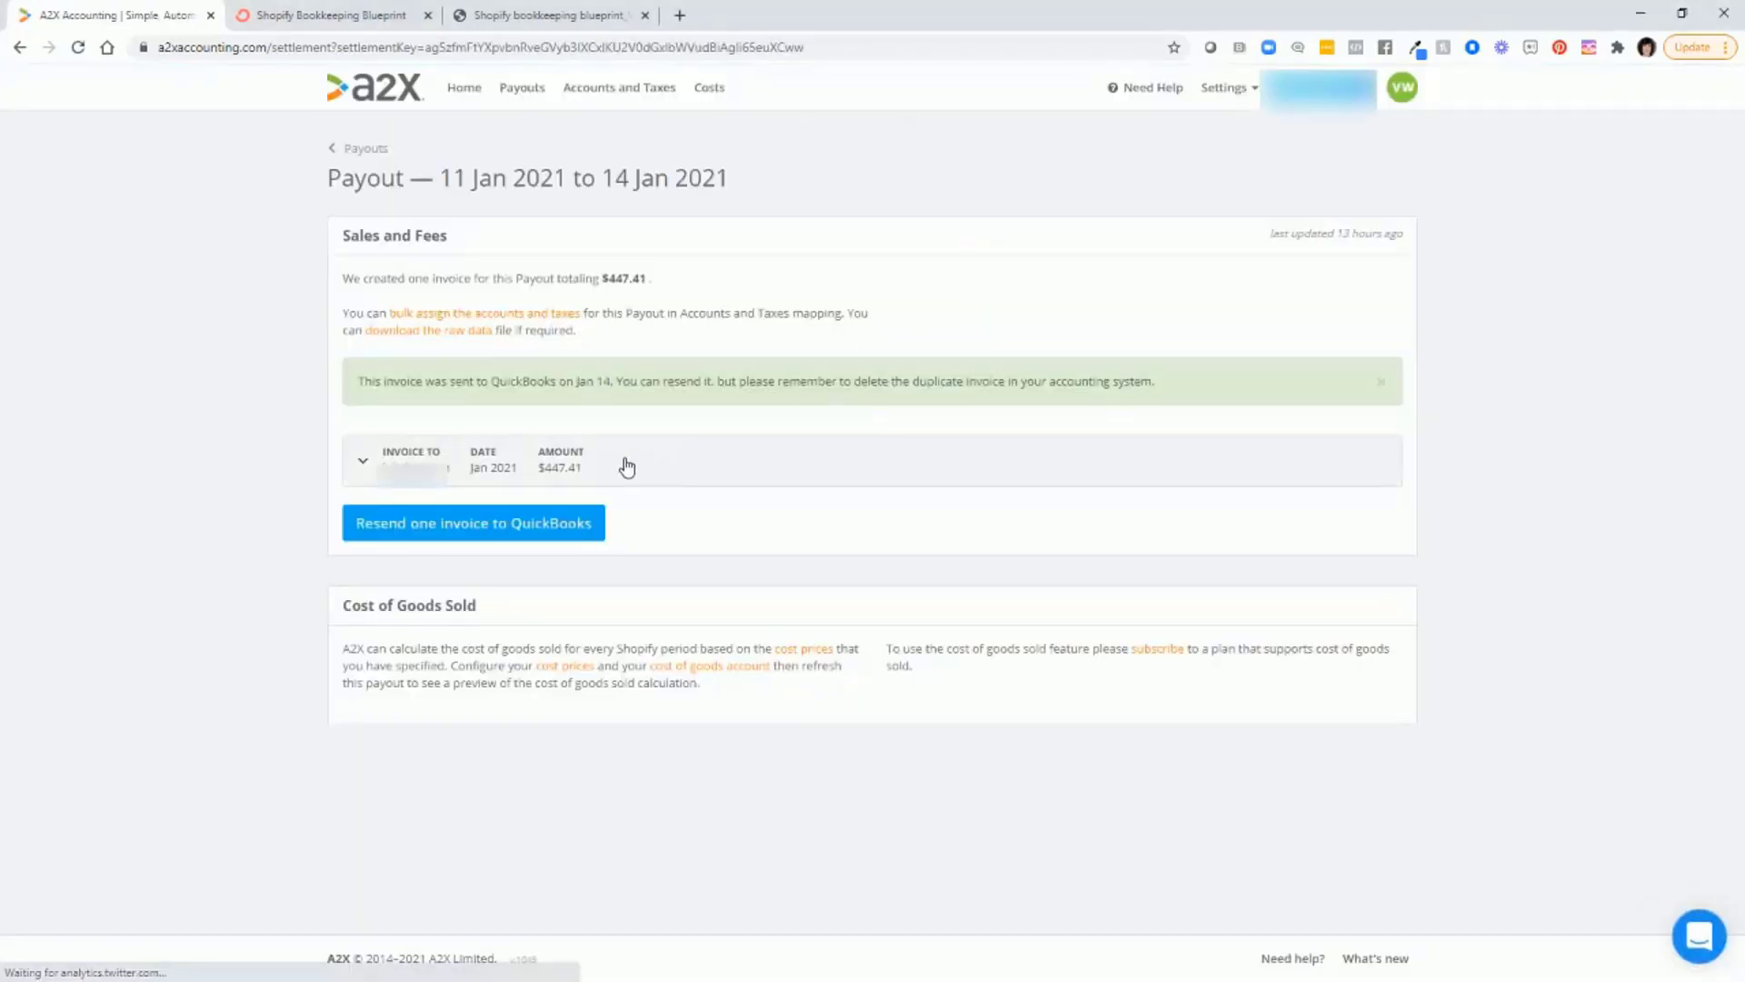
left_click(365, 465)
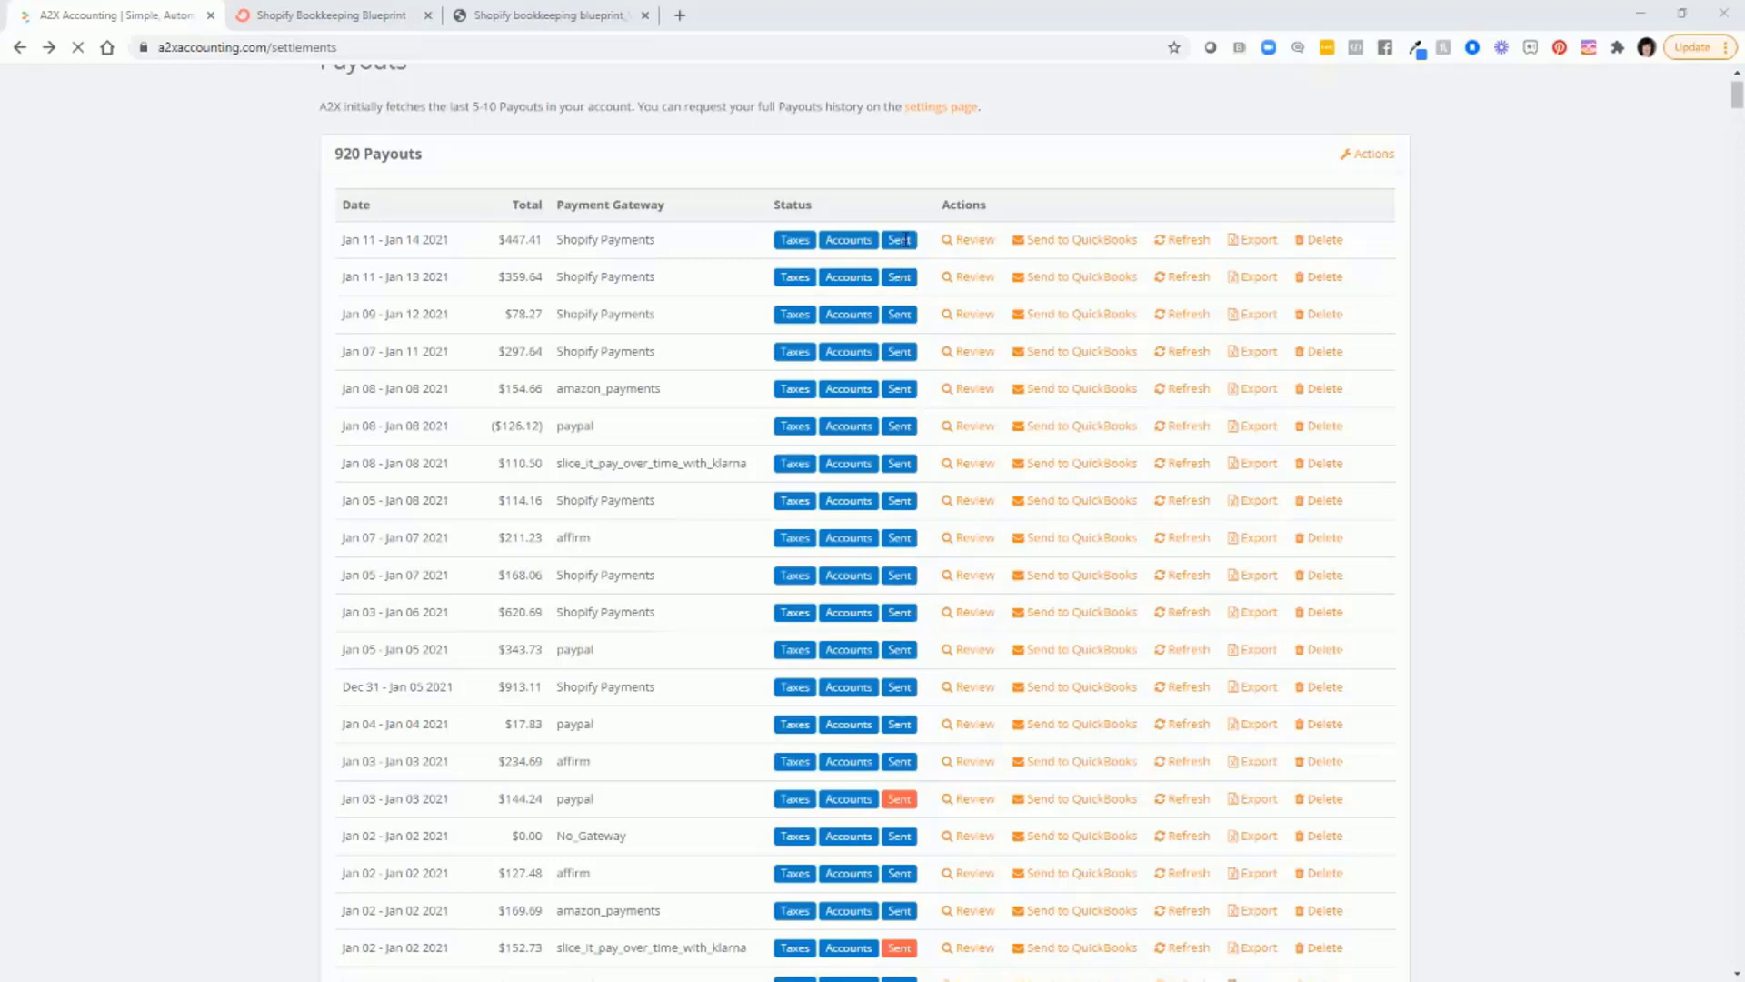
mouse_move(907, 240)
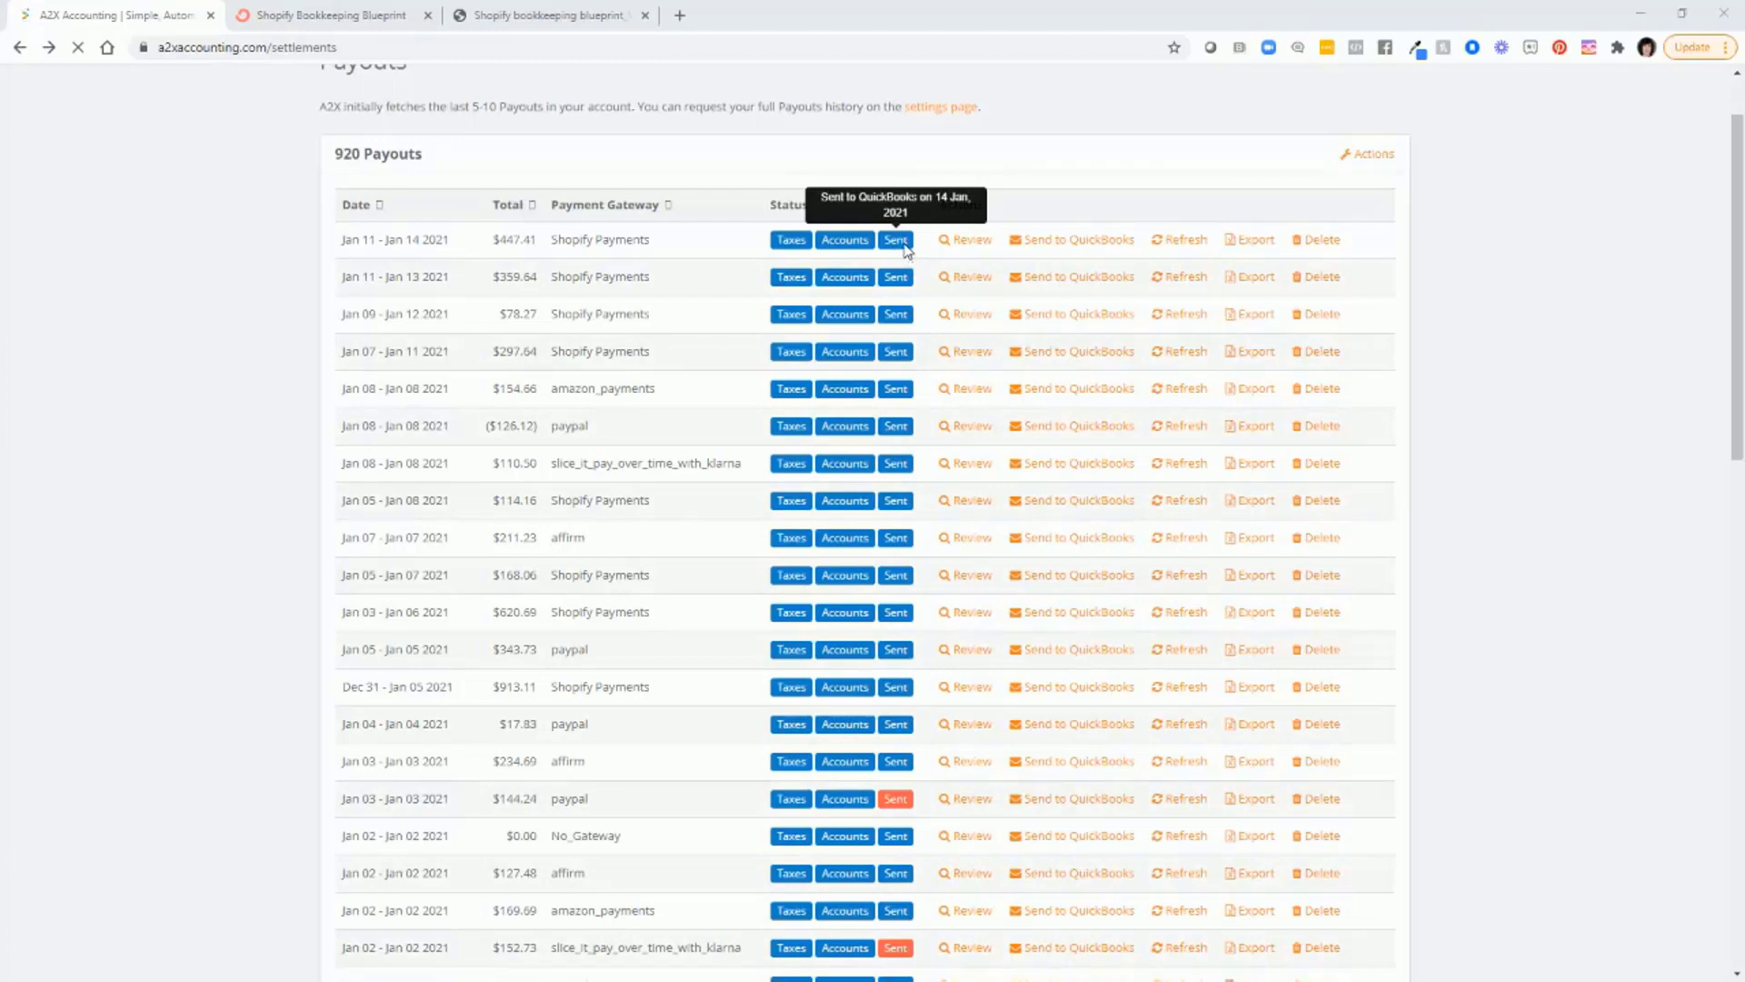
mouse_move(896, 802)
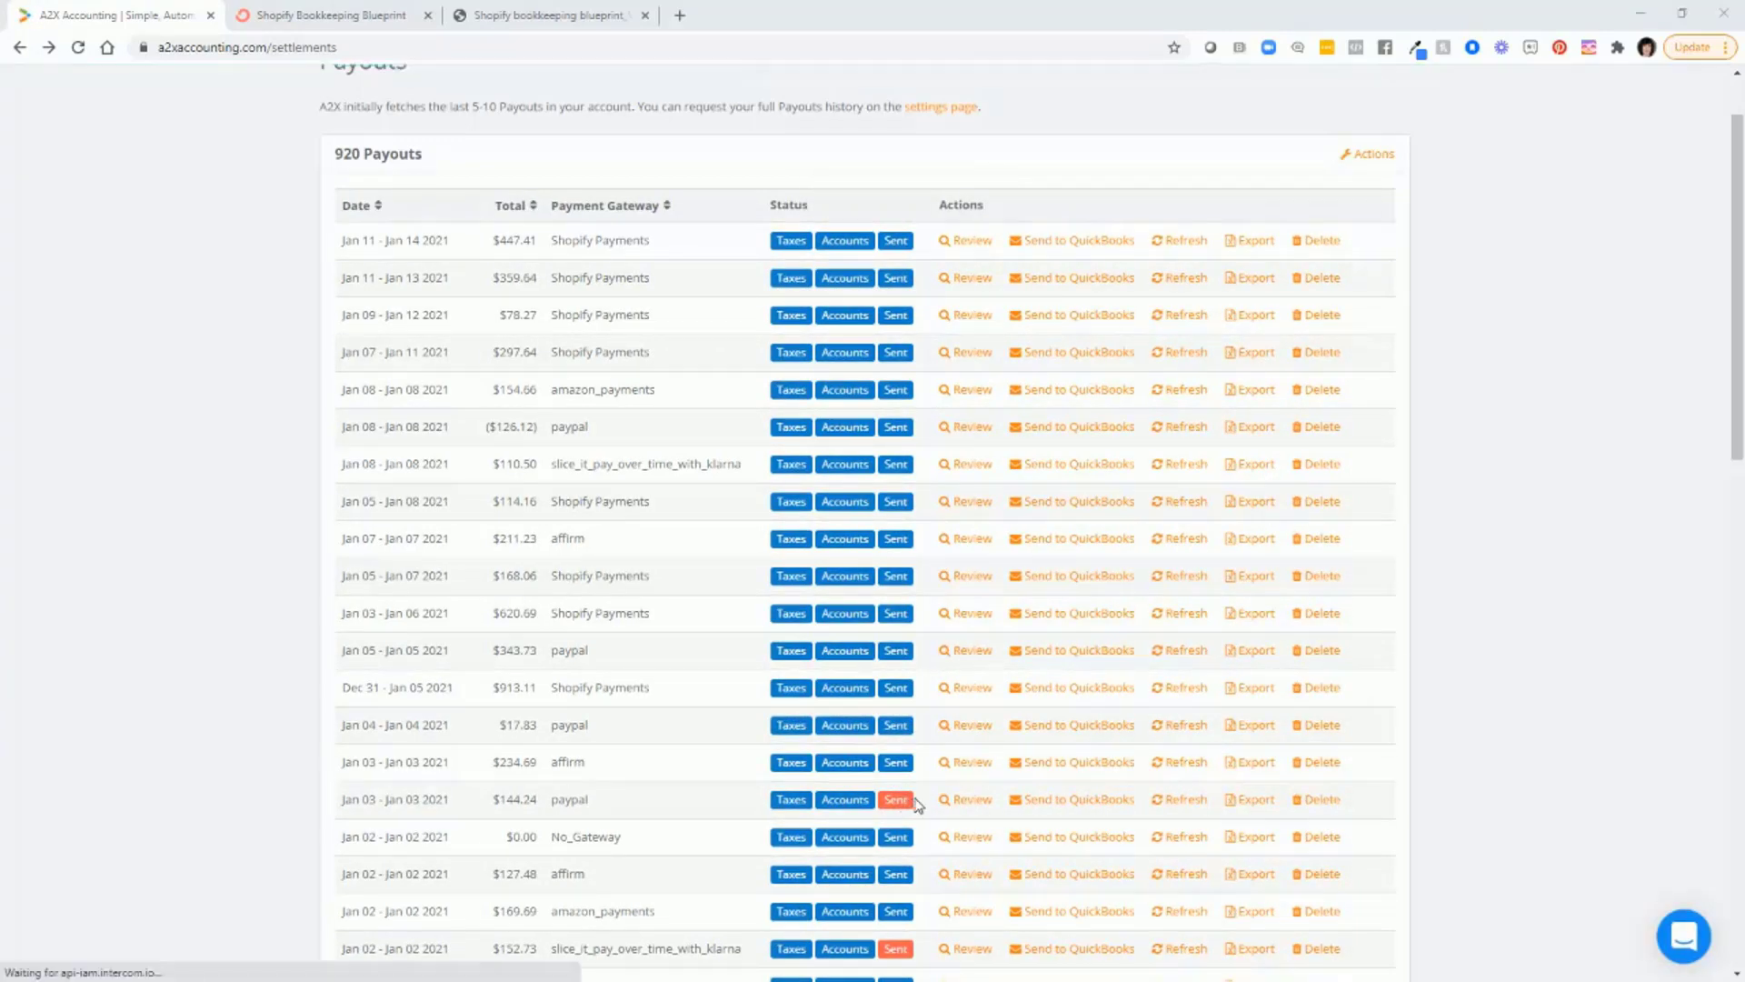